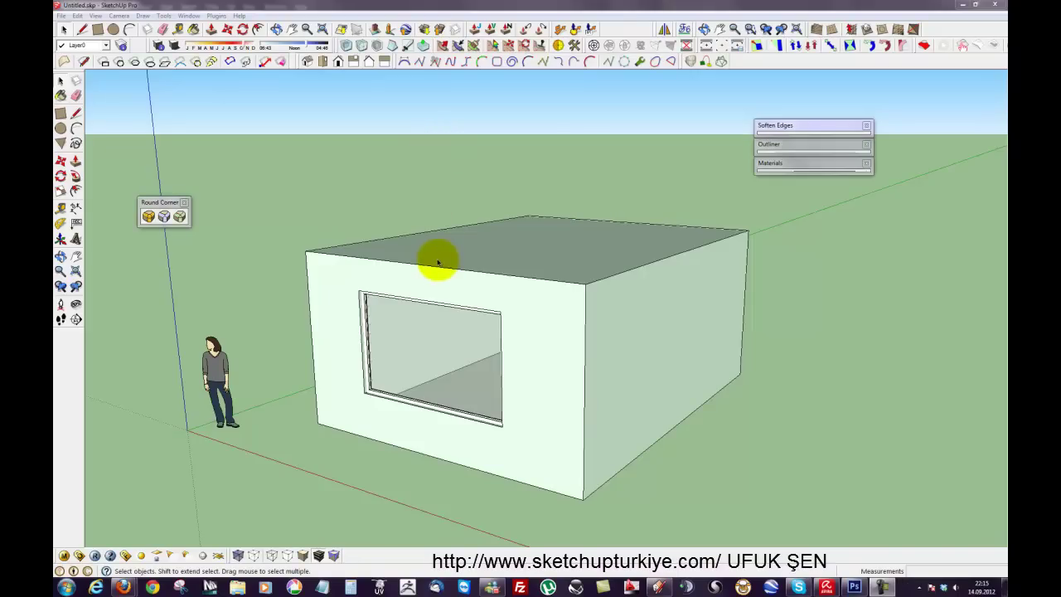
# Step: Orbit below the room box, dismiss the licence notice, and select the box's bottom face
pyautogui.moveTo(412, 246)
pyautogui.mouseDown(button='middle')
pyautogui.moveTo(627, 264)
pyautogui.moveTo(314, 274)
pyautogui.moveTo(284, 303)
pyautogui.moveTo(452, 298)
pyautogui.moveTo(495, 279)
pyautogui.mouseUp(button='middle')
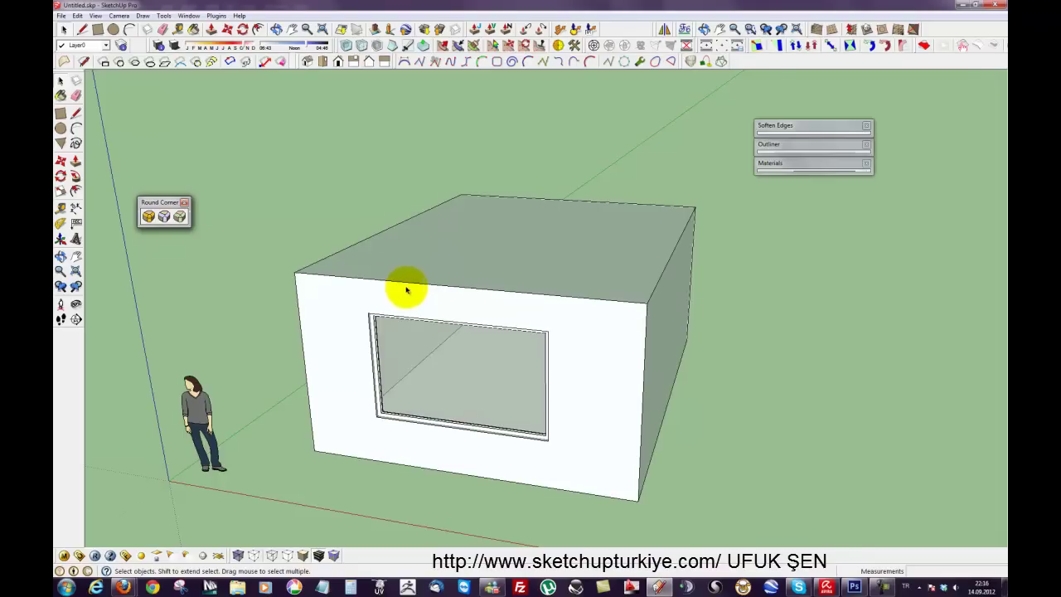
pyautogui.moveTo(422, 268)
pyautogui.mouseDown(button='middle')
pyautogui.moveTo(554, 195)
pyautogui.moveTo(556, 123)
pyautogui.moveTo(544, 241)
pyautogui.moveTo(509, 194)
pyautogui.moveTo(550, 284)
pyautogui.mouseUp(button='middle')
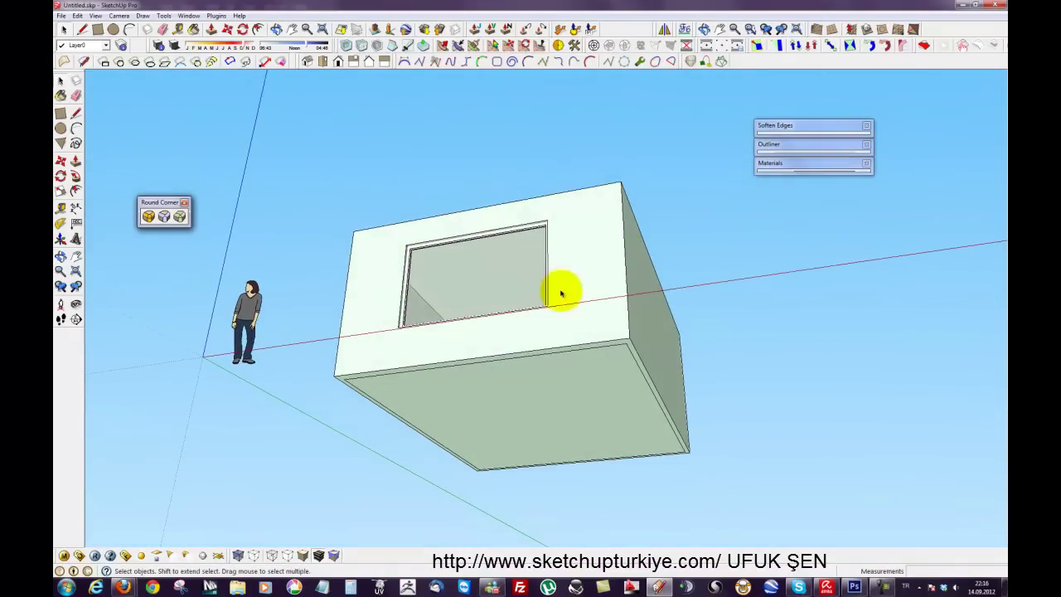
pyautogui.moveTo(547, 422); pyautogui.dragTo(561, 367, button='middle')
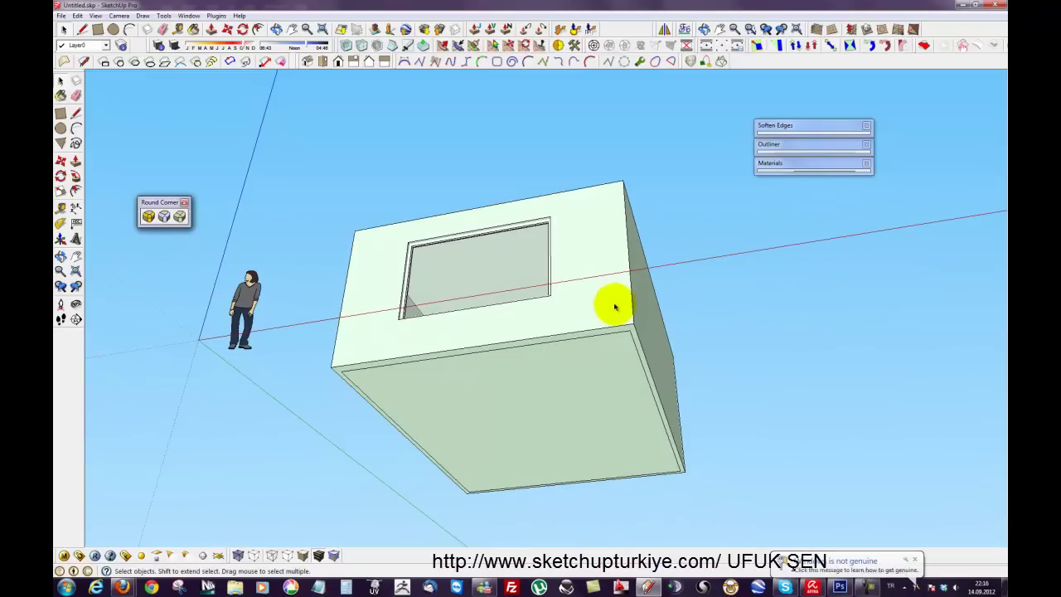
pyautogui.click(911, 562)
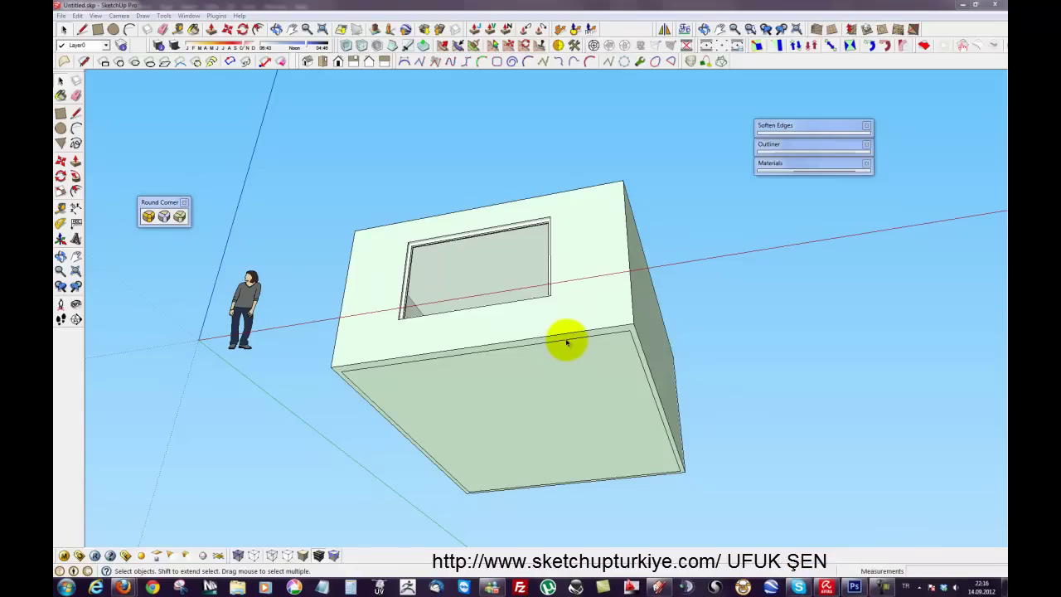
pyautogui.moveTo(592, 303)
pyautogui.mouseDown(button='middle')
pyautogui.moveTo(745, 343)
pyautogui.moveTo(658, 293)
pyautogui.mouseUp(button='middle')
pyautogui.click(605, 286)
pyautogui.click(517, 380)
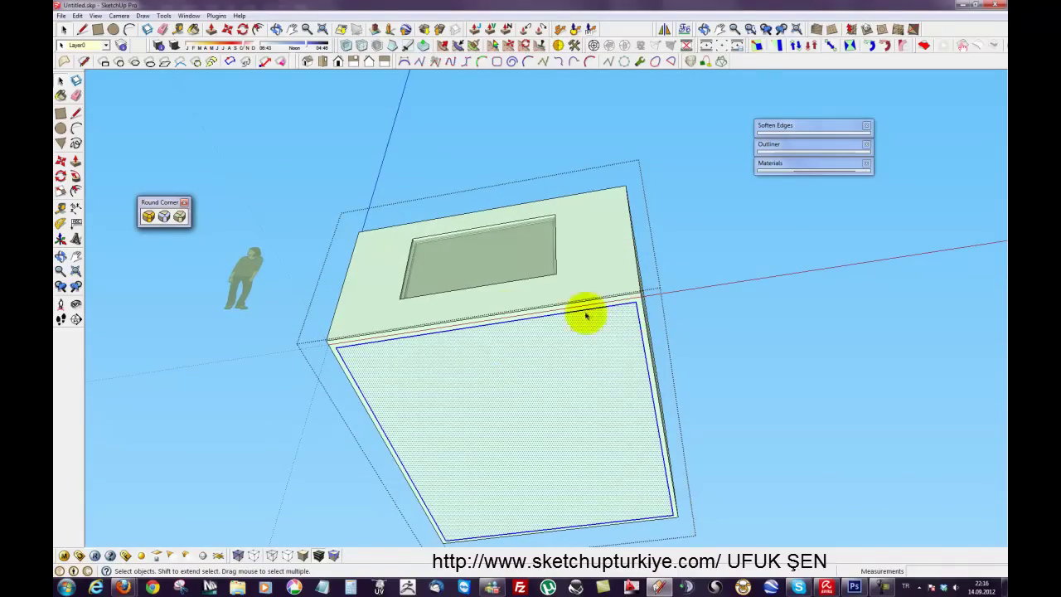
# Step: Use Make Group on the bottom face, then expand the Outliner tray
pyautogui.rightClick(544, 357)
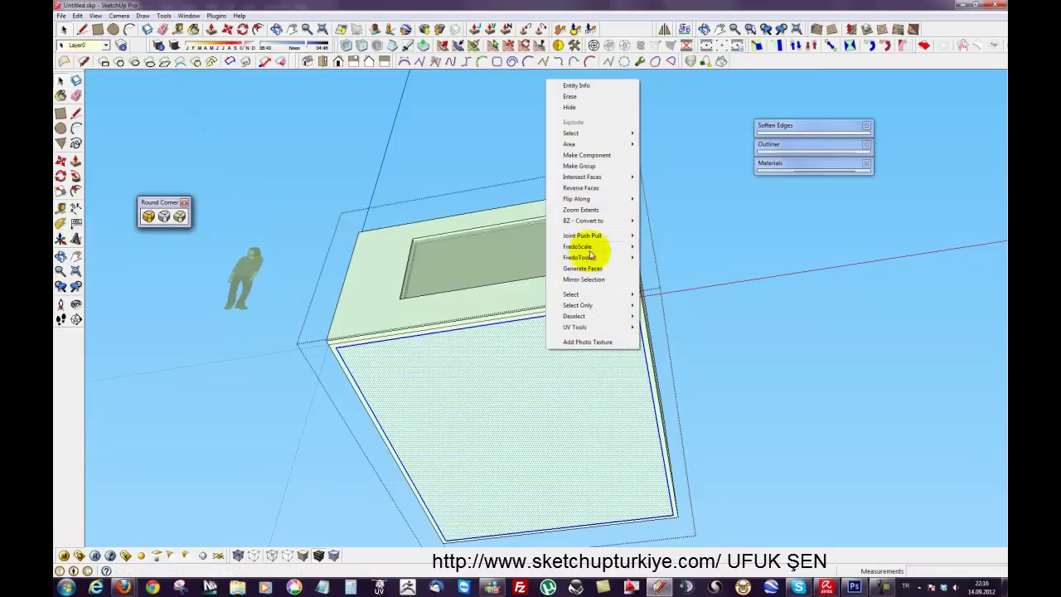
pyautogui.click(575, 170)
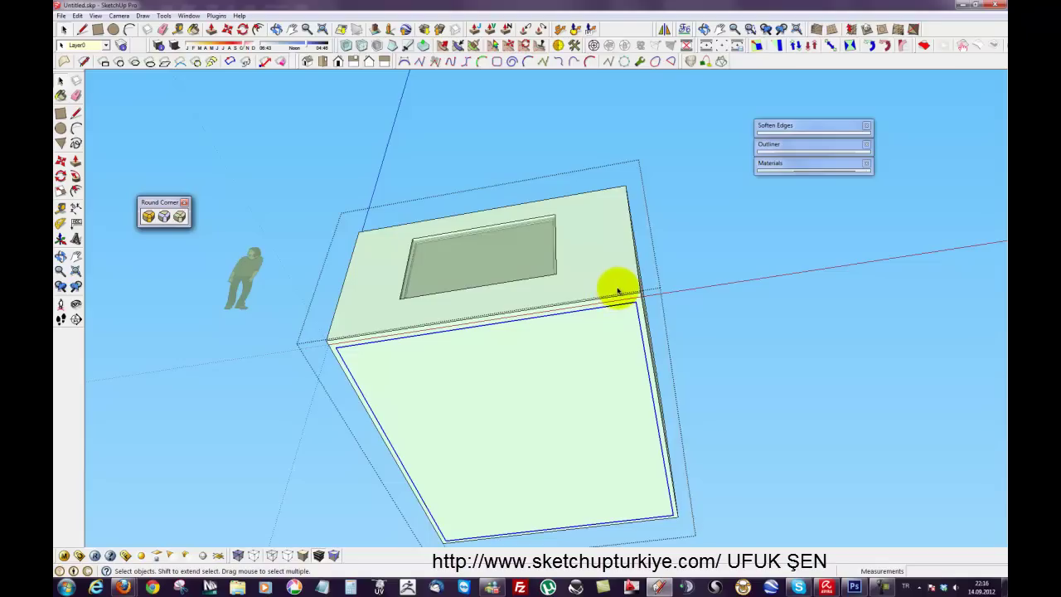
pyautogui.click(770, 145)
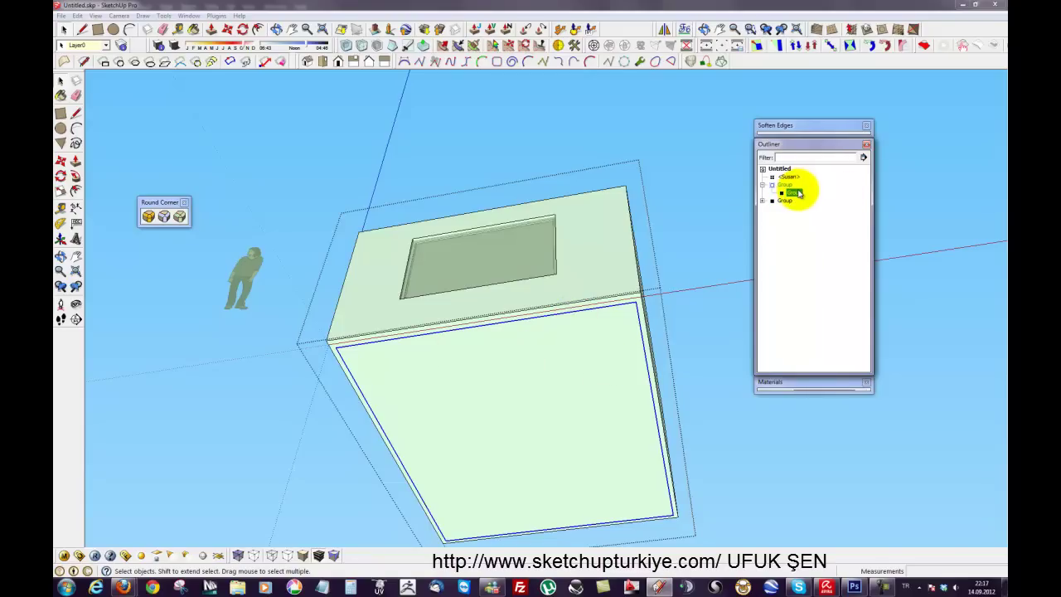
# Step: Drag the floor group to the model's root level in Outliner
pyautogui.moveTo(795, 197)
pyautogui.mouseDown()
pyautogui.moveTo(792, 171)
pyautogui.moveTo(812, 171)
pyautogui.mouseUp()
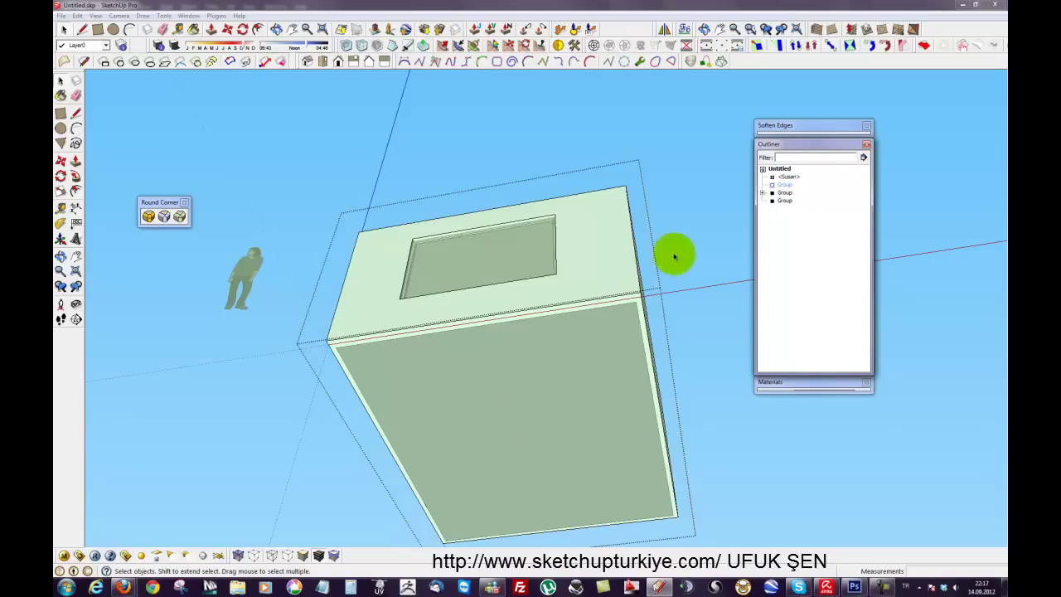
pyautogui.moveTo(702, 177); pyautogui.dragTo(672, 165, button='middle')
pyautogui.moveTo(644, 276); pyautogui.dragTo(675, 416, button='middle')
# Step: Crossing-select the room box's wall groups and hide them, leaving only the floor plane
pyautogui.click(606, 360)
pyautogui.moveTo(635, 355)
pyautogui.mouseDown(button='middle')
pyautogui.moveTo(644, 246)
pyautogui.moveTo(426, 303)
pyautogui.moveTo(710, 462)
pyautogui.mouseUp(button='middle')
pyautogui.moveTo(679, 368)
pyautogui.mouseDown(button='middle')
pyautogui.moveTo(670, 289)
pyautogui.moveTo(684, 233)
pyautogui.mouseUp(button='middle')
pyautogui.moveTo(685, 232)
pyautogui.mouseDown()
pyautogui.moveTo(430, 309)
pyautogui.moveTo(443, 296)
pyautogui.mouseUp()
pyautogui.rightClick(561, 276)
pyautogui.click(579, 305)
pyautogui.moveTo(575, 289)
pyautogui.mouseDown(button='middle')
pyautogui.moveTo(473, 420)
pyautogui.moveTo(687, 350)
pyautogui.moveTo(568, 462)
pyautogui.moveTo(489, 246)
pyautogui.moveTo(654, 173)
pyautogui.moveTo(601, 171)
pyautogui.mouseUp(button='middle')
pyautogui.scroll(3, 687, 358)
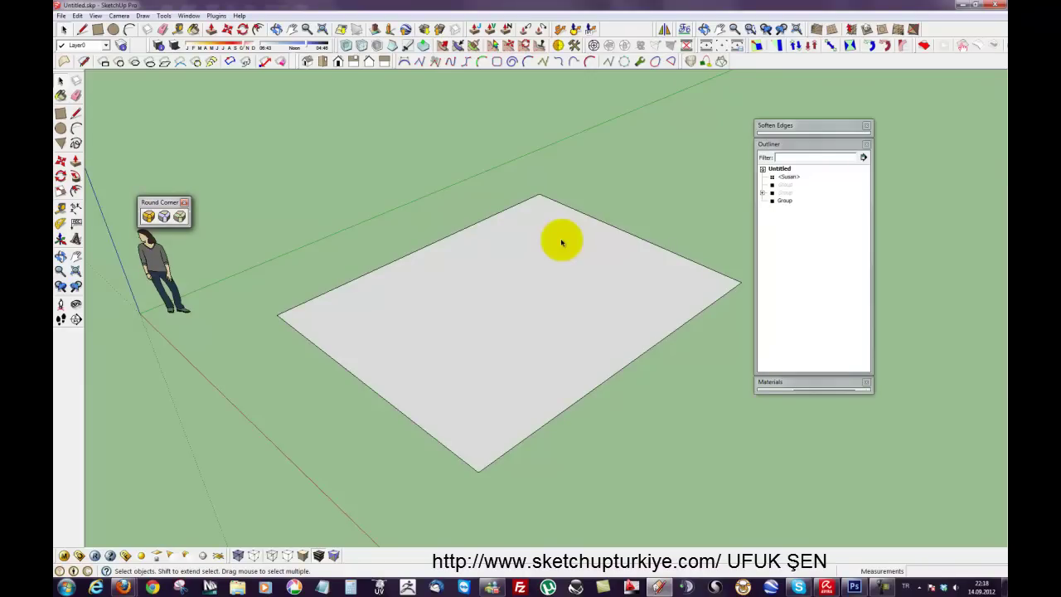
# Step: Open the floor plane group for editing
pyautogui.moveTo(546, 206)
pyautogui.mouseDown(button='middle')
pyautogui.moveTo(507, 263)
pyautogui.moveTo(513, 276)
pyautogui.moveTo(551, 258)
pyautogui.moveTo(621, 286)
pyautogui.moveTo(633, 249)
pyautogui.mouseUp(button='middle')
pyautogui.click(514, 276)
pyautogui.moveTo(372, 141); pyautogui.dragTo(450, 218, button='middle')
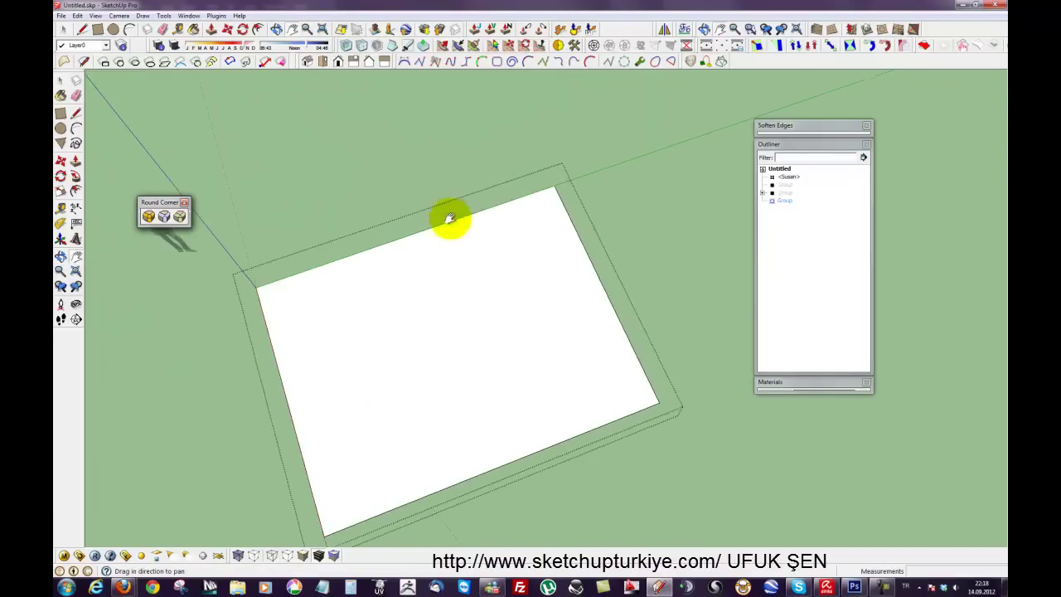
pyautogui.rightClick(580, 147)
pyautogui.moveTo(587, 194)
pyautogui.mouseDown(button='middle')
pyautogui.moveTo(614, 215)
pyautogui.moveTo(591, 229)
pyautogui.moveTo(582, 353)
pyautogui.moveTo(552, 300)
pyautogui.moveTo(585, 294)
pyautogui.moveTo(580, 254)
pyautogui.moveTo(573, 264)
pyautogui.mouseUp(button='middle')
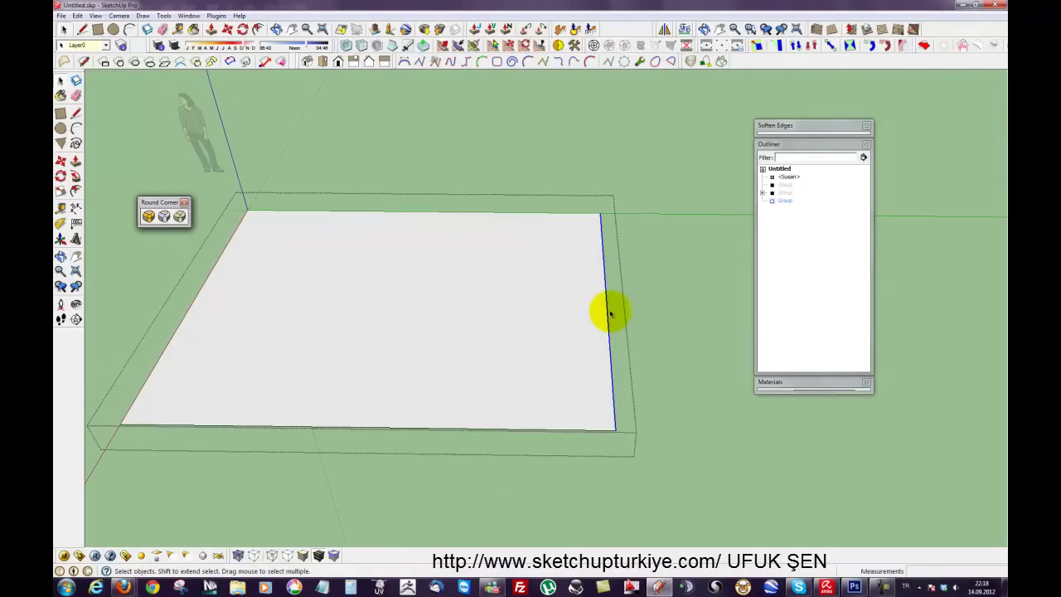
# Step: Copy the floor's right edge inward twice as parallel plank lines, 19 units apart
pyautogui.click(61, 160)
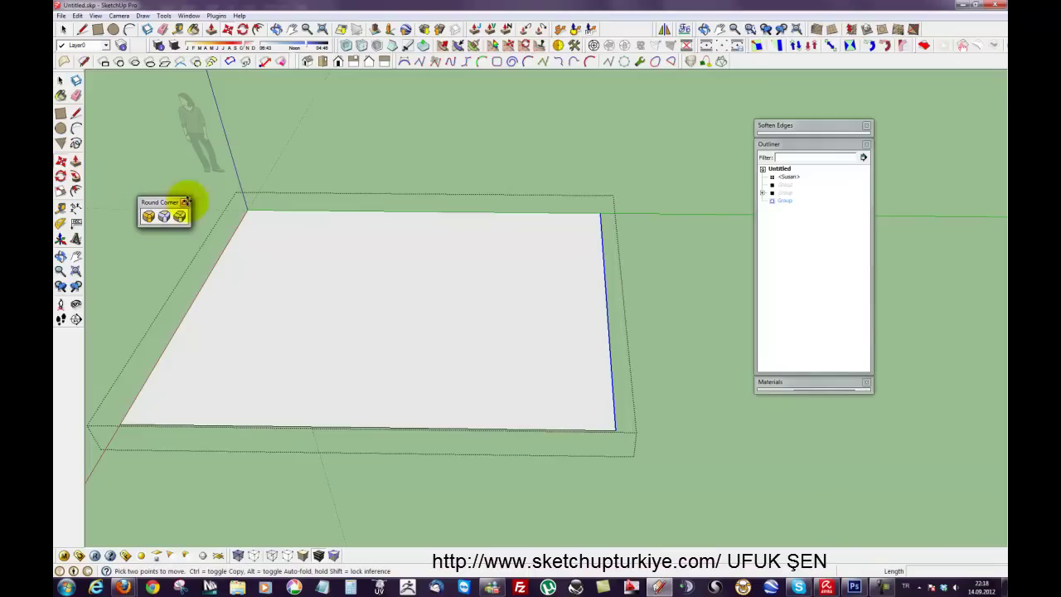
pyautogui.keyDown('ctrl'); pyautogui.click(601, 283); pyautogui.keyUp('ctrl')
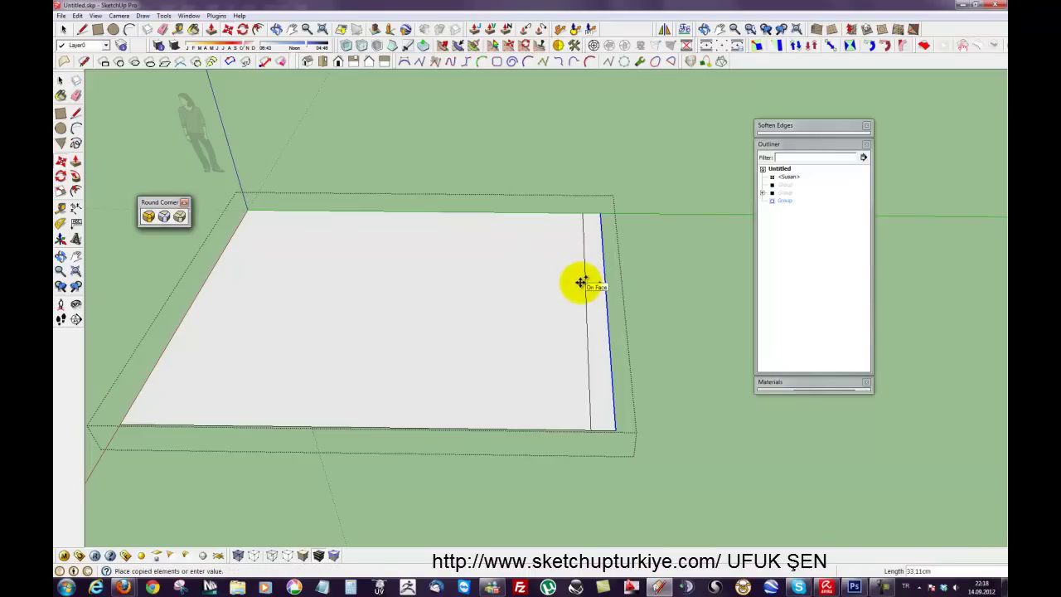
pyautogui.press('Return')
pyautogui.moveTo(568, 329)
pyautogui.mouseDown(button='middle')
pyautogui.moveTo(555, 324)
pyautogui.moveTo(597, 351)
pyautogui.mouseUp(button='middle')
pyautogui.keyDown('ctrl'); pyautogui.click(597, 351); pyautogui.keyUp('ctrl')
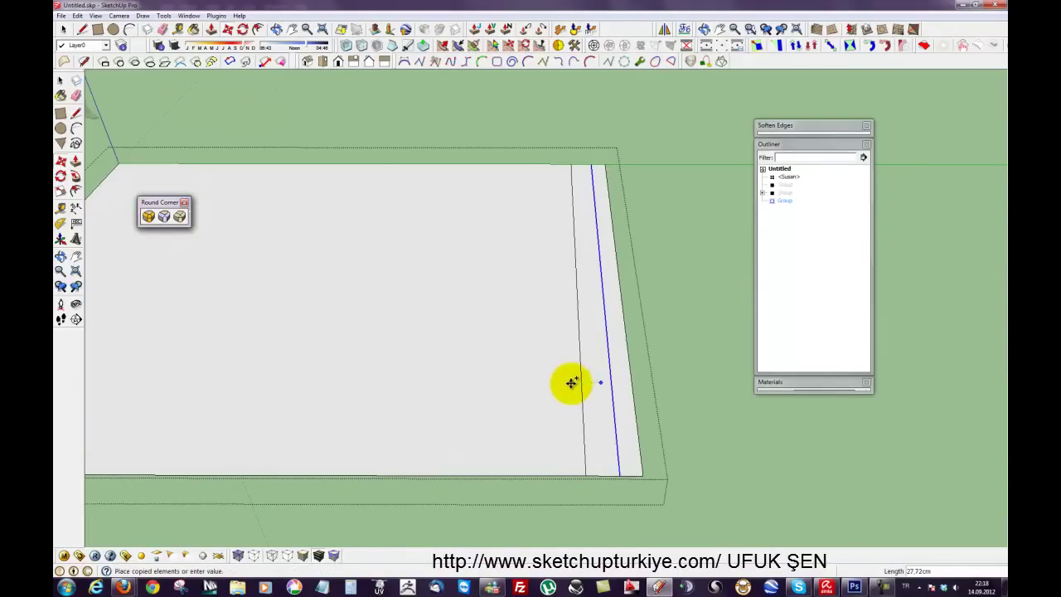
pyautogui.press('Return')
pyautogui.moveTo(569, 386)
pyautogui.mouseDown(button='middle')
pyautogui.moveTo(636, 472)
pyautogui.moveTo(608, 462)
pyautogui.moveTo(623, 450)
pyautogui.mouseUp(button='middle')
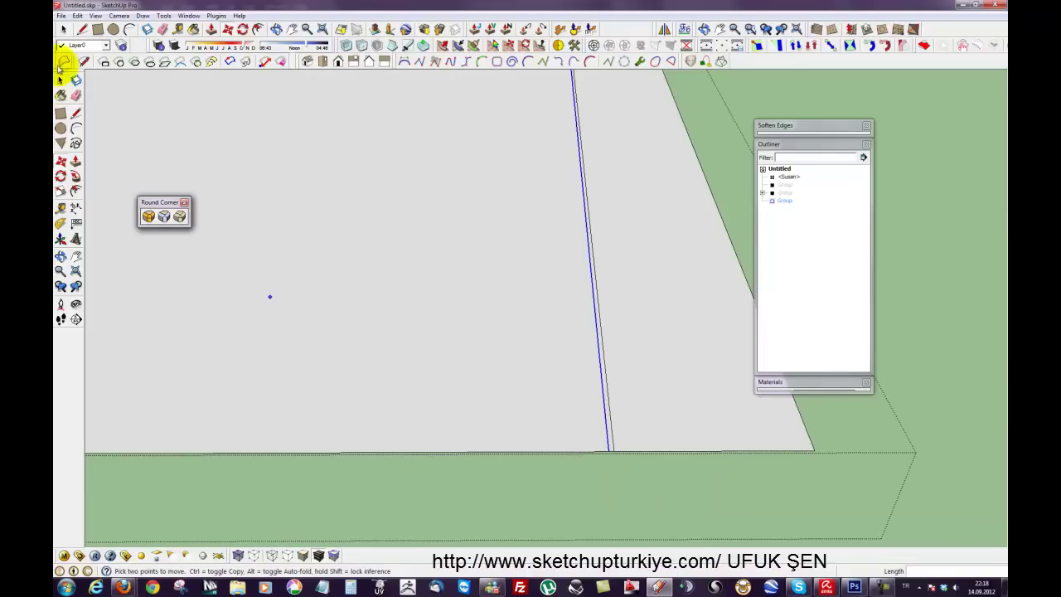
pyautogui.click(60, 81)
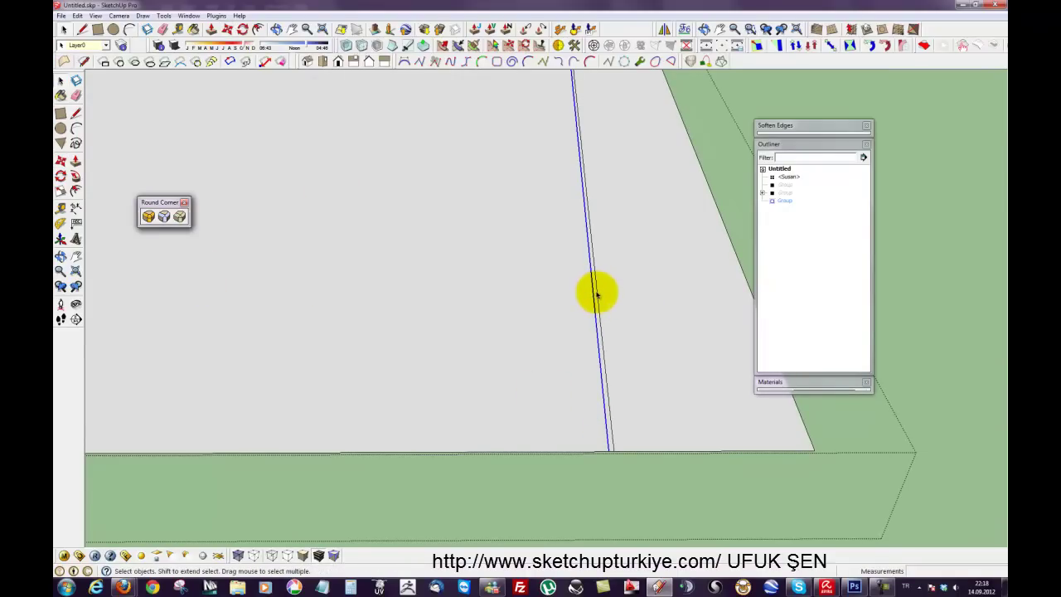
# Step: Copy the edge line once more with Move and Ctrl to place the next plank line
pyautogui.scroll(-2, 596, 315)
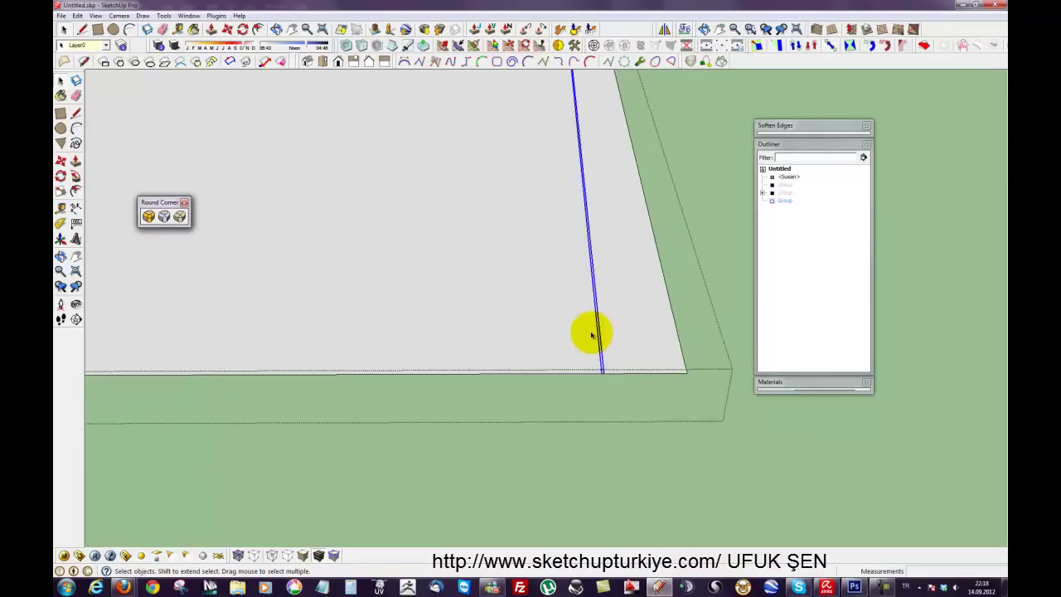
pyautogui.scroll(-1, 589, 332)
pyautogui.scroll(-1, 590, 336)
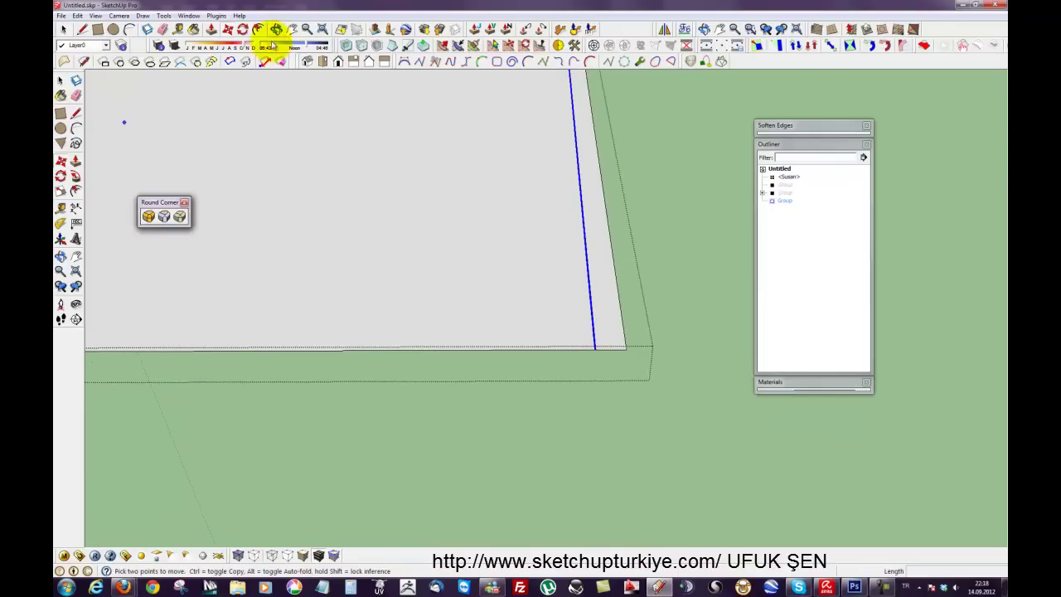
pyautogui.click(292, 29)
pyautogui.moveTo(434, 179); pyautogui.dragTo(450, 226)
pyautogui.rightClick(473, 229)
pyautogui.press('m')
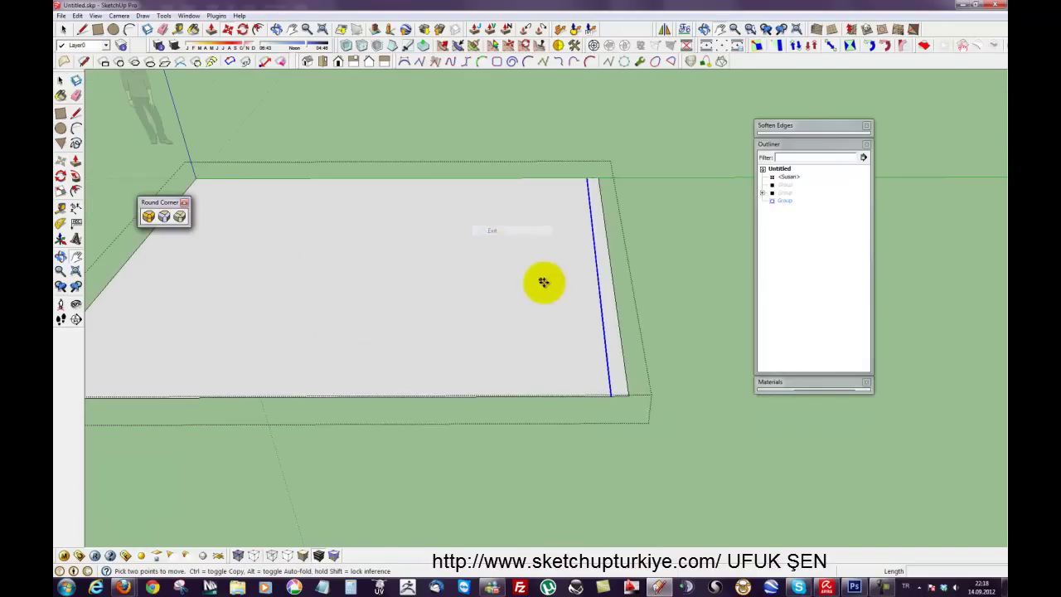
pyautogui.press('ctrl')
pyautogui.click(592, 286)
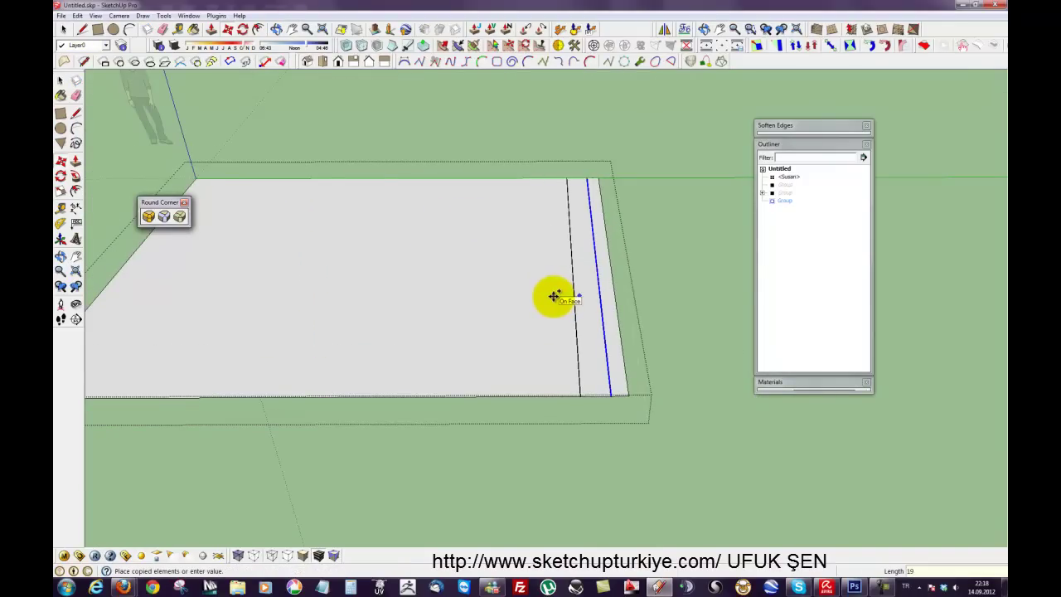
pyautogui.click(553, 296)
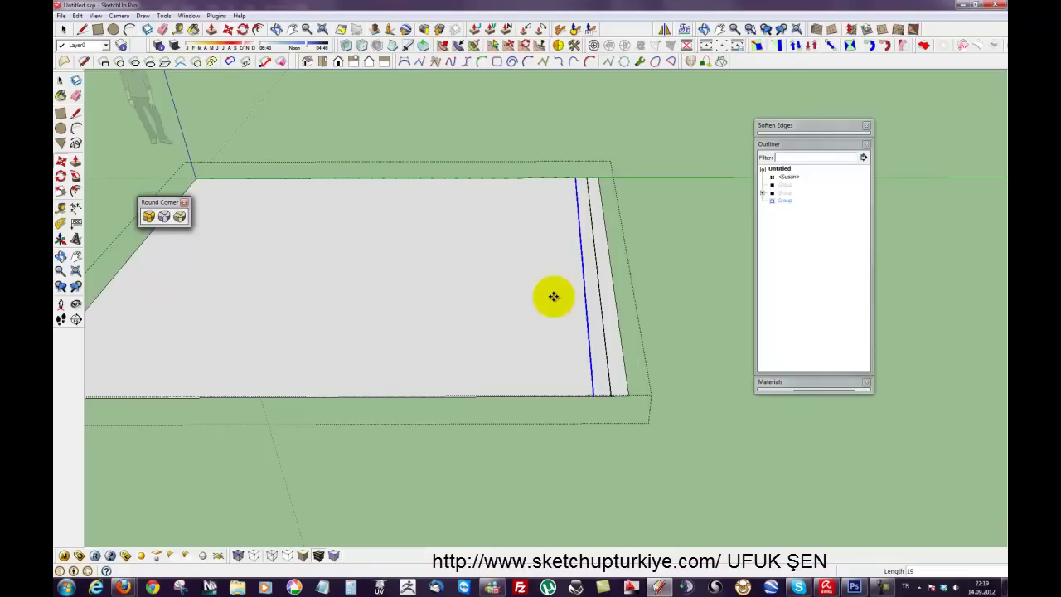
pyautogui.write('30')
pyautogui.press('Return')
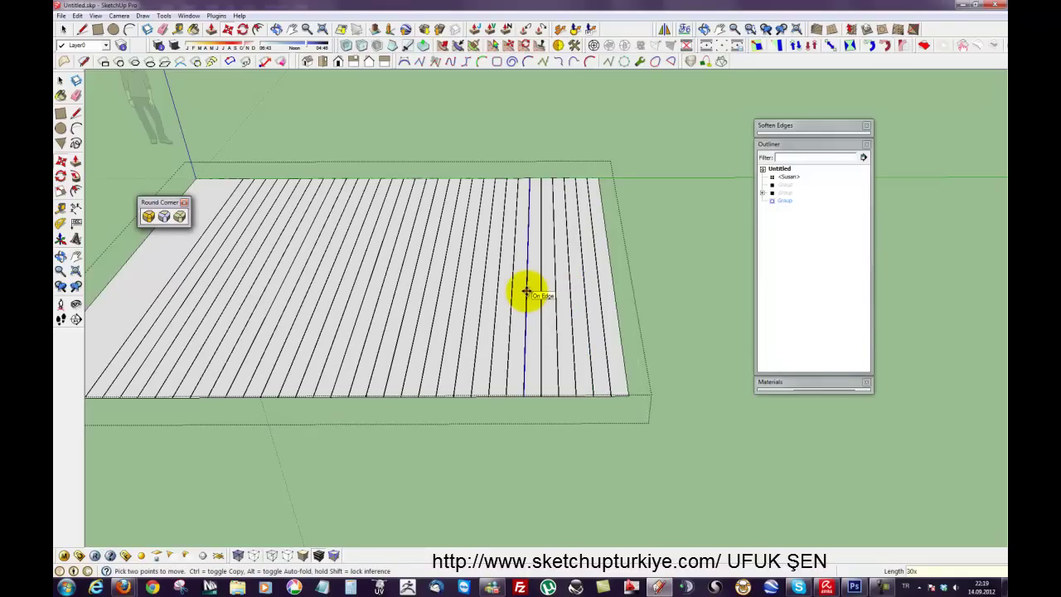
pyautogui.write('40')
pyautogui.press('Return')
pyautogui.press('space')
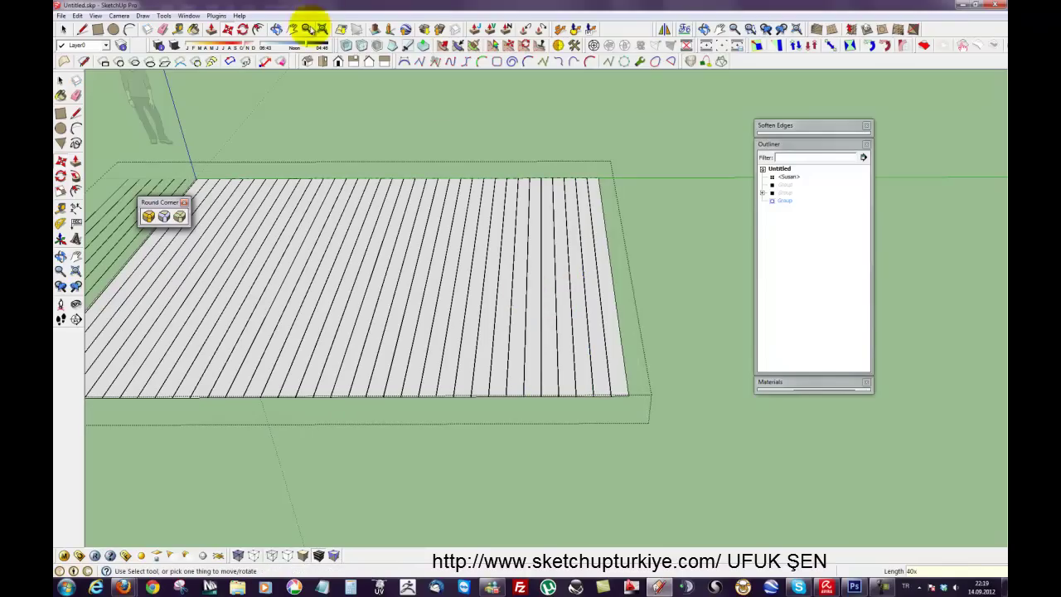
pyautogui.scroll(3, 218, 184)
pyautogui.scroll(2, 431, 294)
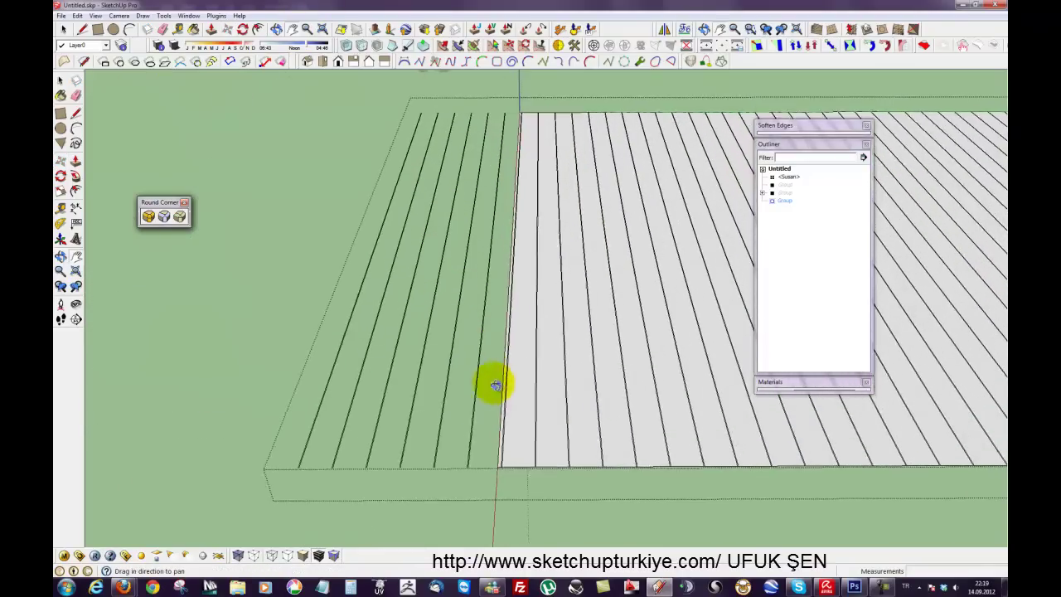
pyautogui.scroll(2, 492, 379)
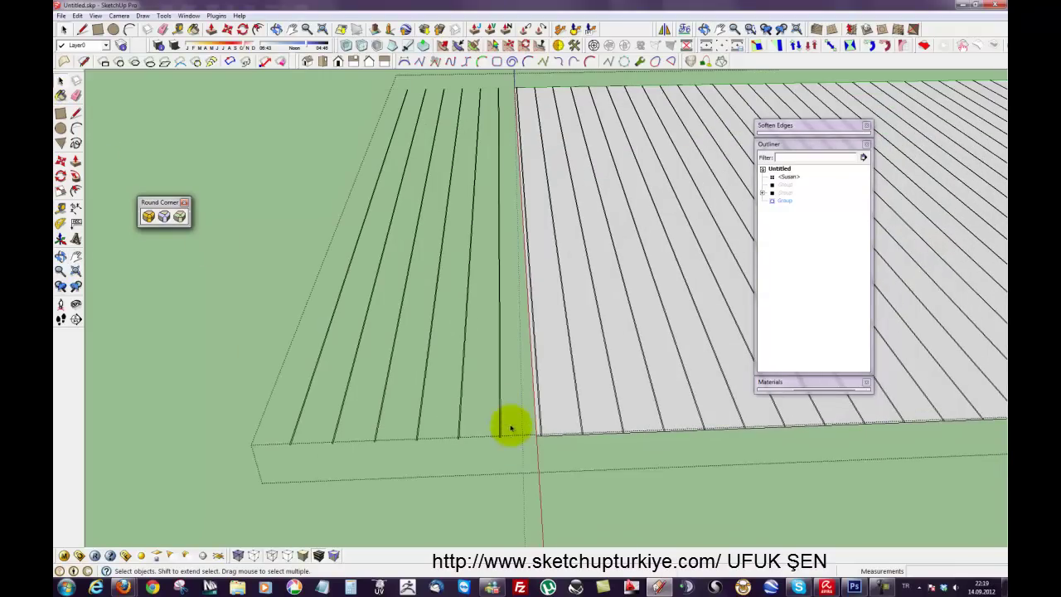
pyautogui.moveTo(291, 459); pyautogui.dragTo(295, 458)
pyautogui.press('Delete')
pyautogui.scroll(2, 512, 422)
pyautogui.scroll(2, 569, 409)
pyautogui.scroll(1, 580, 385)
pyautogui.scroll(1, 530, 404)
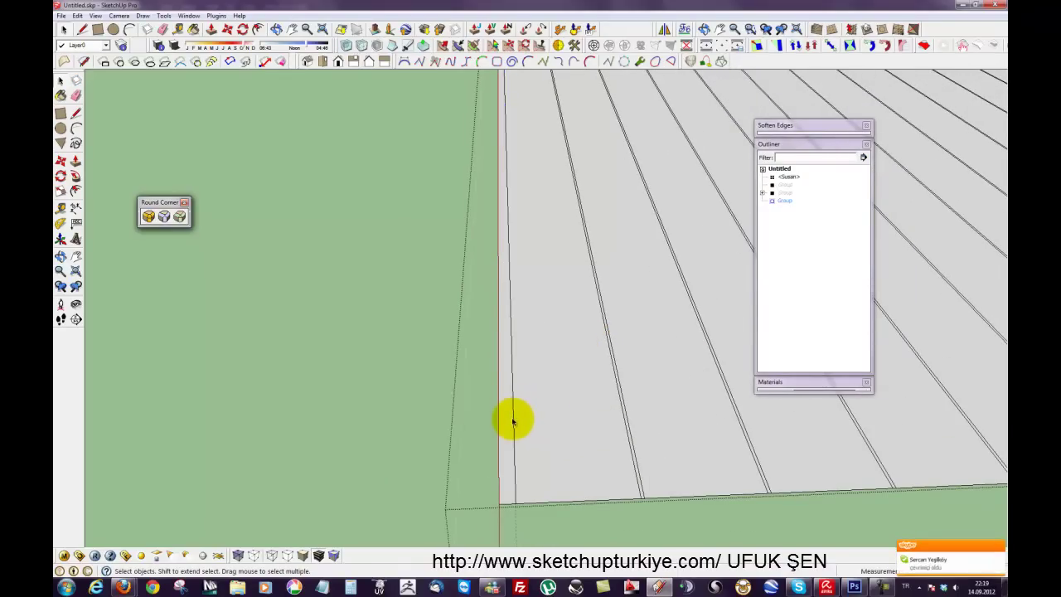
pyautogui.scroll(-3, 514, 422)
pyautogui.scroll(-2, 558, 165)
pyautogui.click(294, 29)
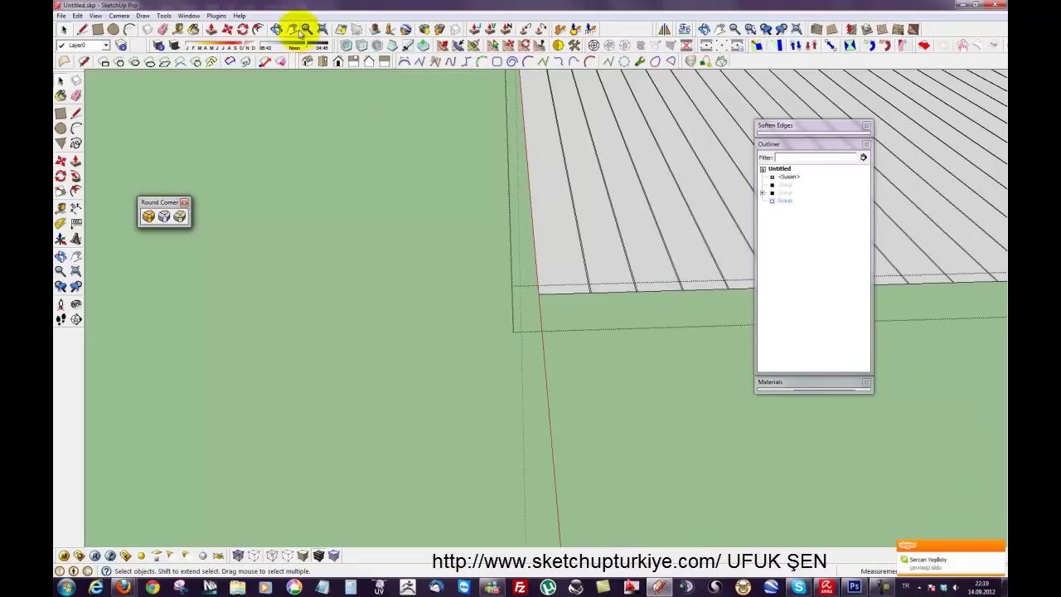
pyautogui.moveTo(623, 161); pyautogui.dragTo(376, 218)
pyautogui.scroll(-3, 635, 208)
pyautogui.scroll(1, 571, 208)
pyautogui.rightClick(571, 208)
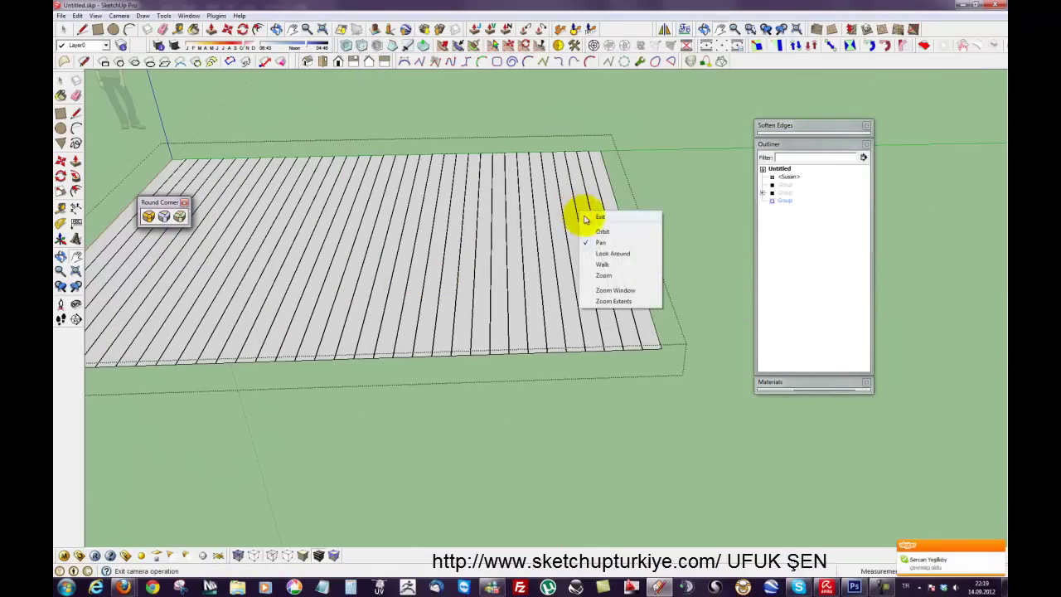
pyautogui.click(601, 215)
pyautogui.keyDown('shift'); pyautogui.moveTo(342, 149); pyautogui.dragTo(445, 166, button='middle'); pyautogui.keyUp('shift')
pyautogui.rightClick(445, 166)
pyautogui.click(429, 236)
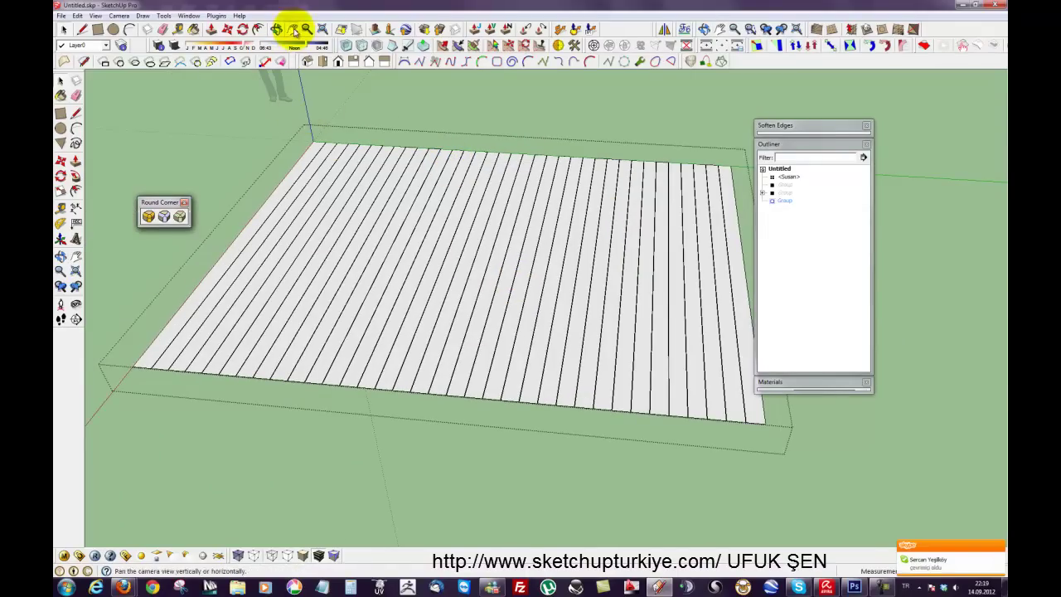
pyautogui.scroll(2, 564, 208)
pyautogui.rightClick(563, 208)
pyautogui.press('Escape')
pyautogui.scroll(2, 592, 284)
pyautogui.scroll(2, 549, 265)
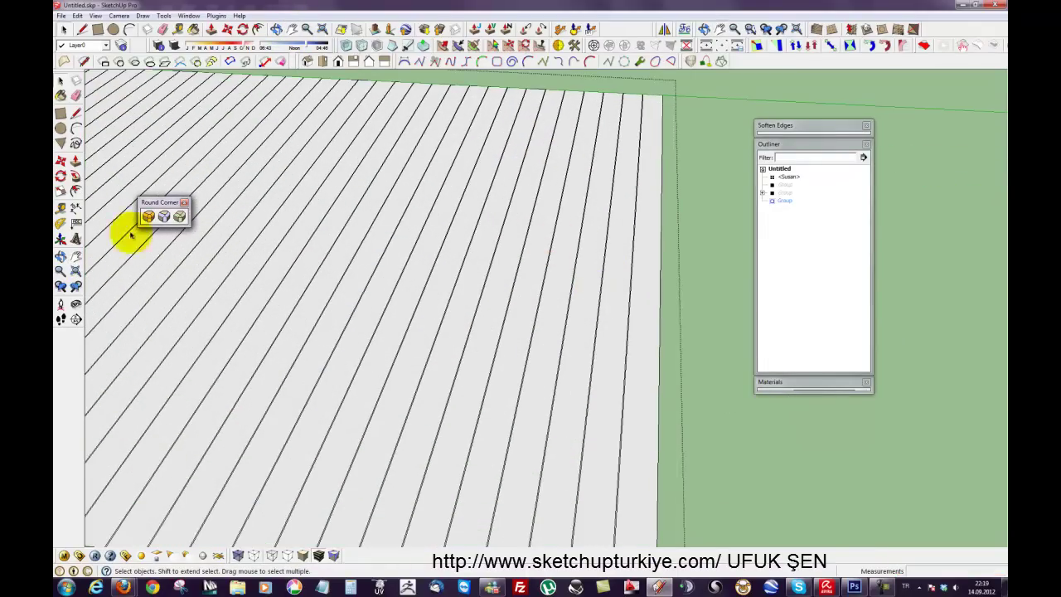
pyautogui.click(75, 161)
pyautogui.scroll(-3, 693, 237)
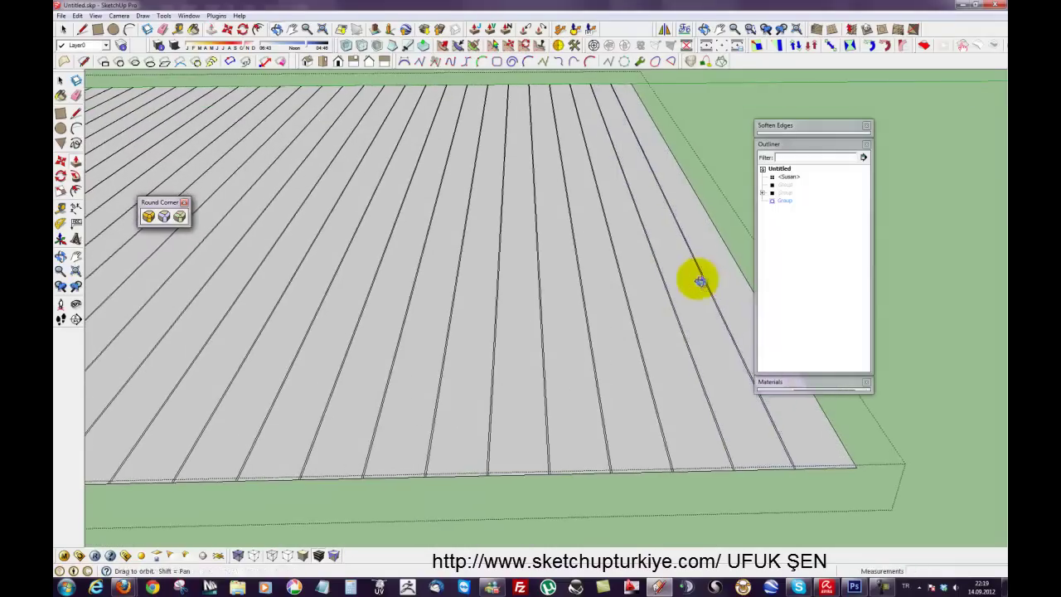
pyautogui.scroll(1, 746, 398)
# Step: Push/Pull the rightmost strips up 0.80cm, then double-click three more strips to repeat it
pyautogui.scroll(2, 824, 442)
pyautogui.click(825, 444)
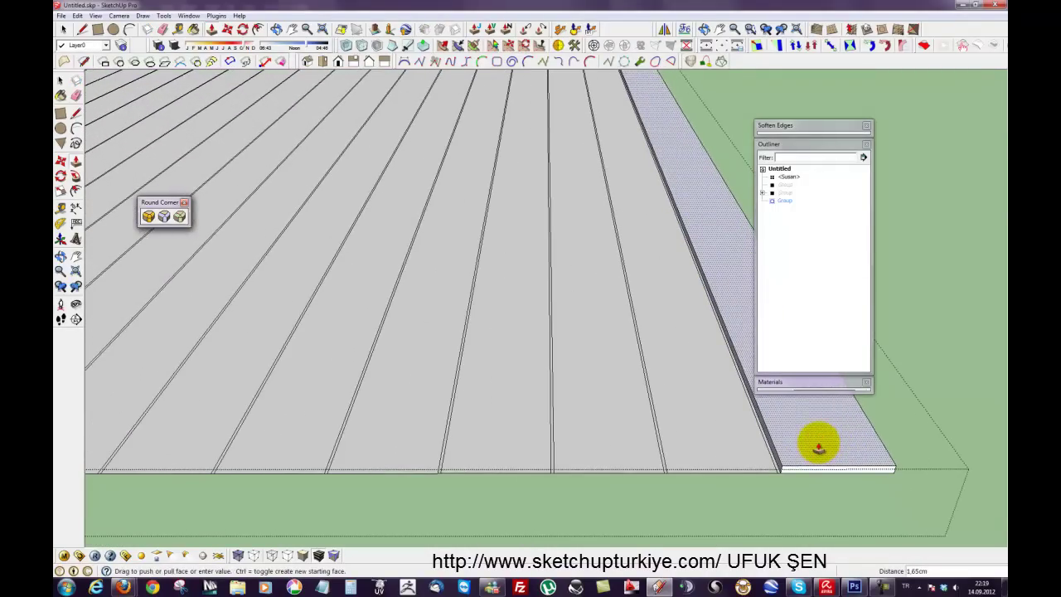
pyautogui.click(818, 447)
pyautogui.scroll(2, 809, 429)
pyautogui.scroll(1, 817, 461)
pyautogui.click(818, 454)
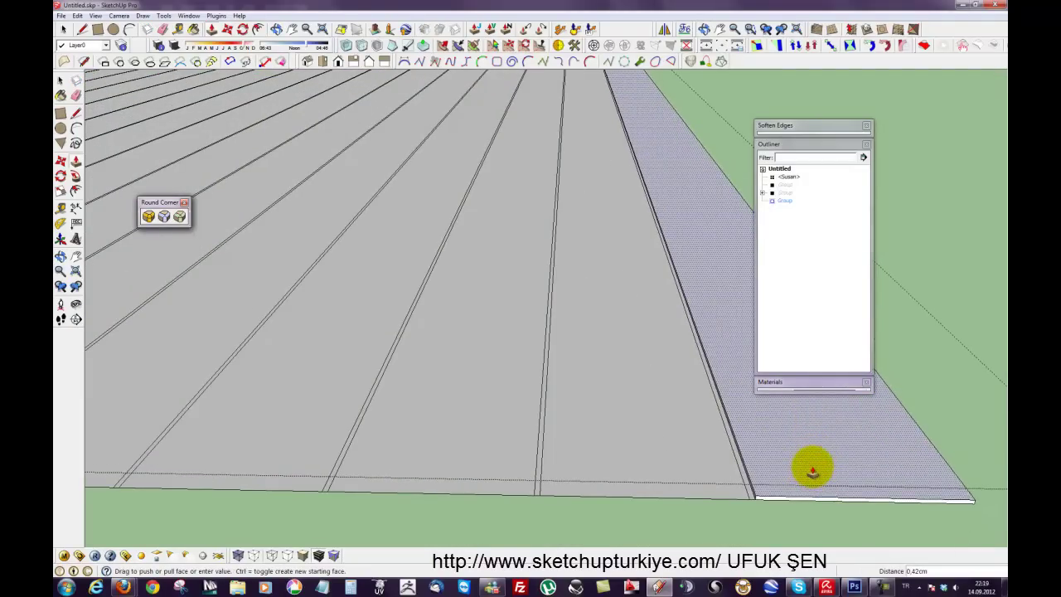
pyautogui.click(812, 468)
pyautogui.scroll(-3, 820, 447)
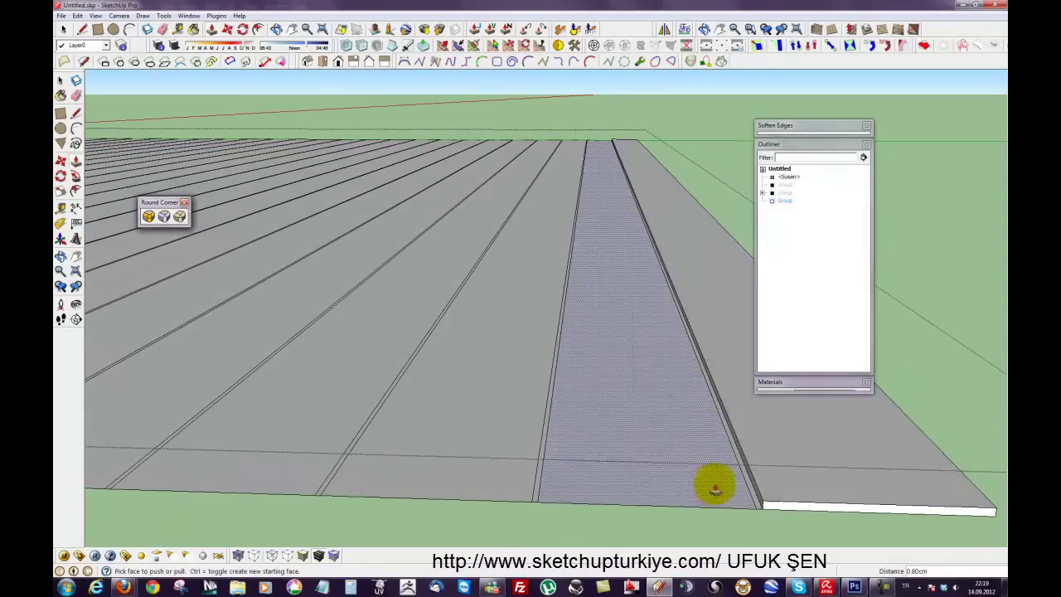
pyautogui.doubleClick(711, 488)
pyautogui.doubleClick(502, 473)
pyautogui.doubleClick(285, 389)
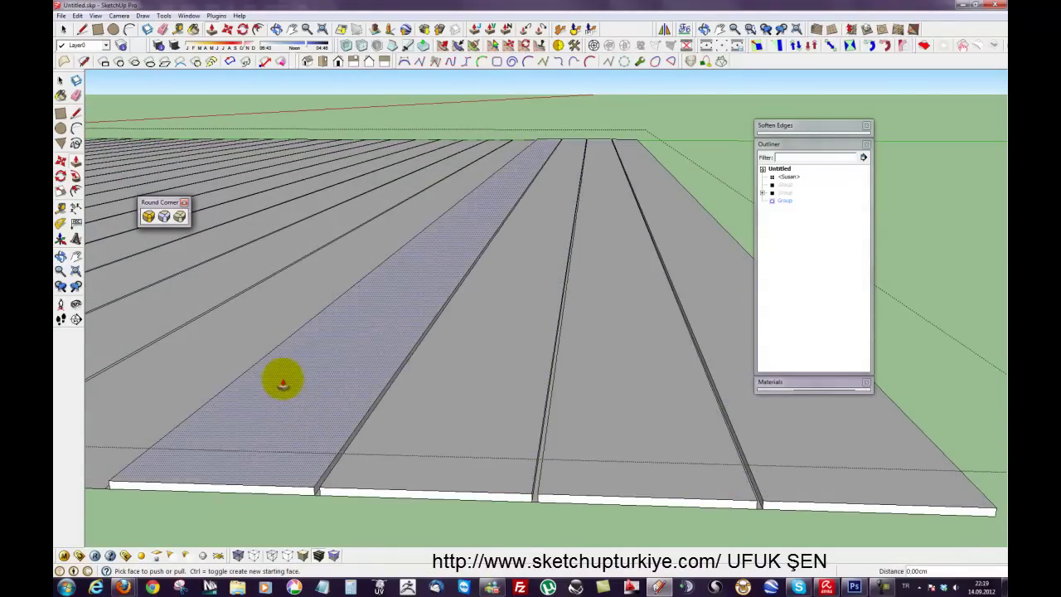
pyautogui.scroll(-4, 331, 274)
# Step: Turn the view along the deck and raise a plank in the middle
pyautogui.click(292, 29)
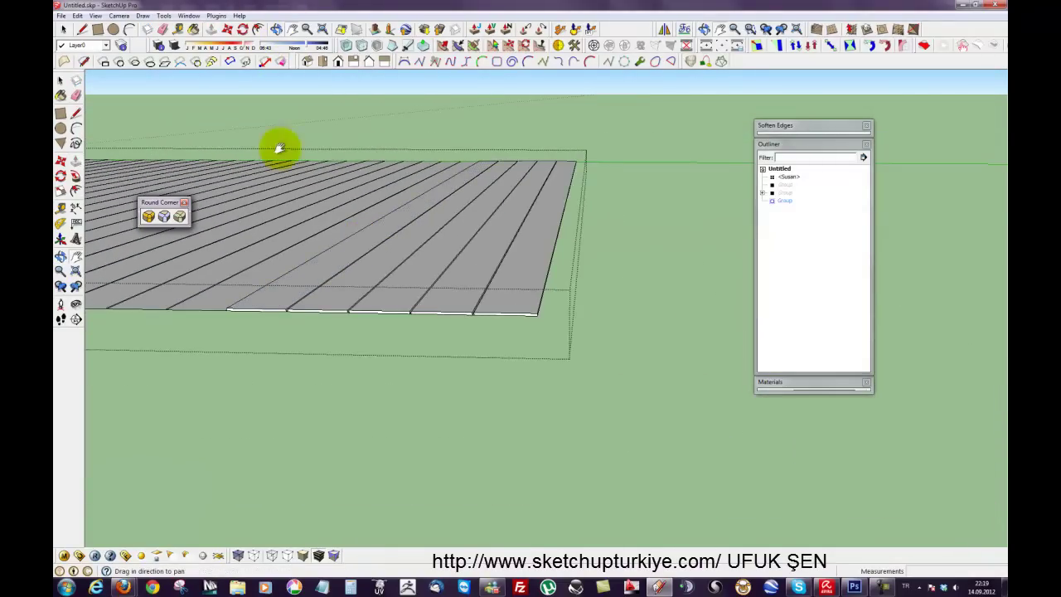
pyautogui.press('p')
pyautogui.moveTo(279, 147); pyautogui.dragTo(572, 177, button='middle')
pyautogui.moveTo(511, 215); pyautogui.dragTo(631, 327, button='middle')
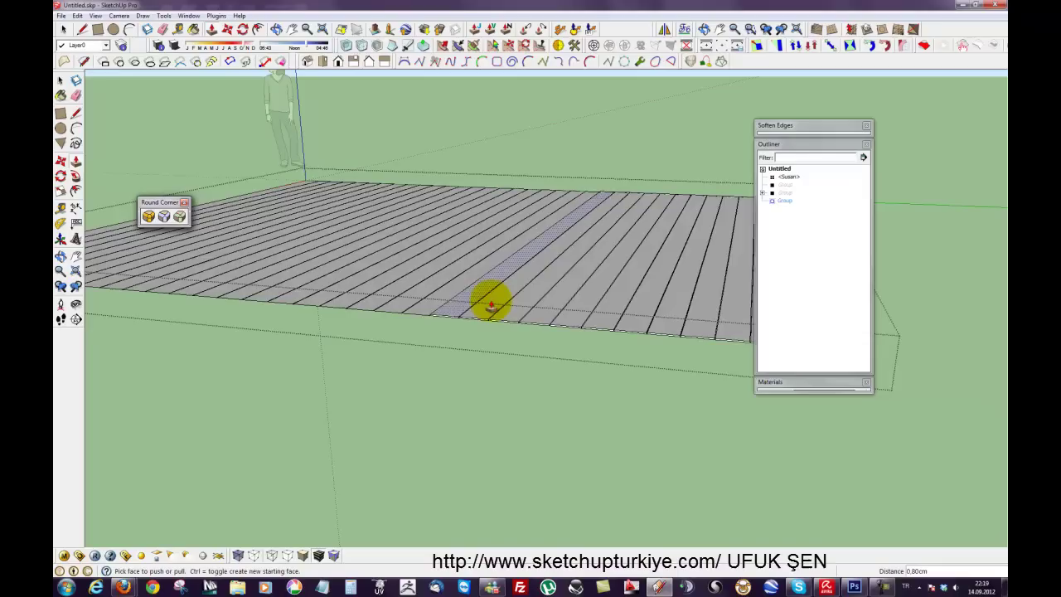
pyautogui.click(432, 306)
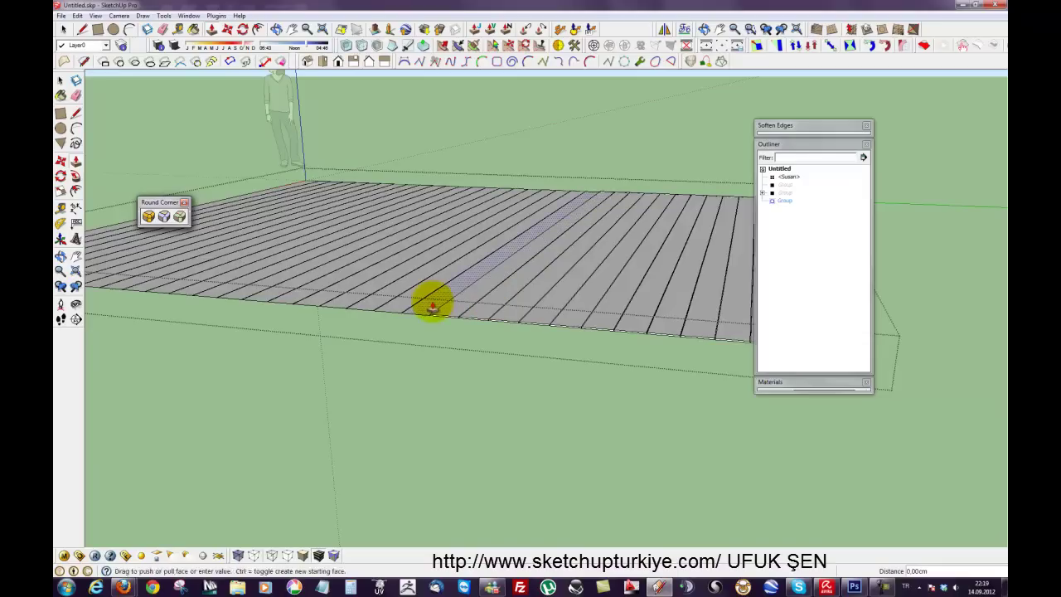
pyautogui.click(360, 295)
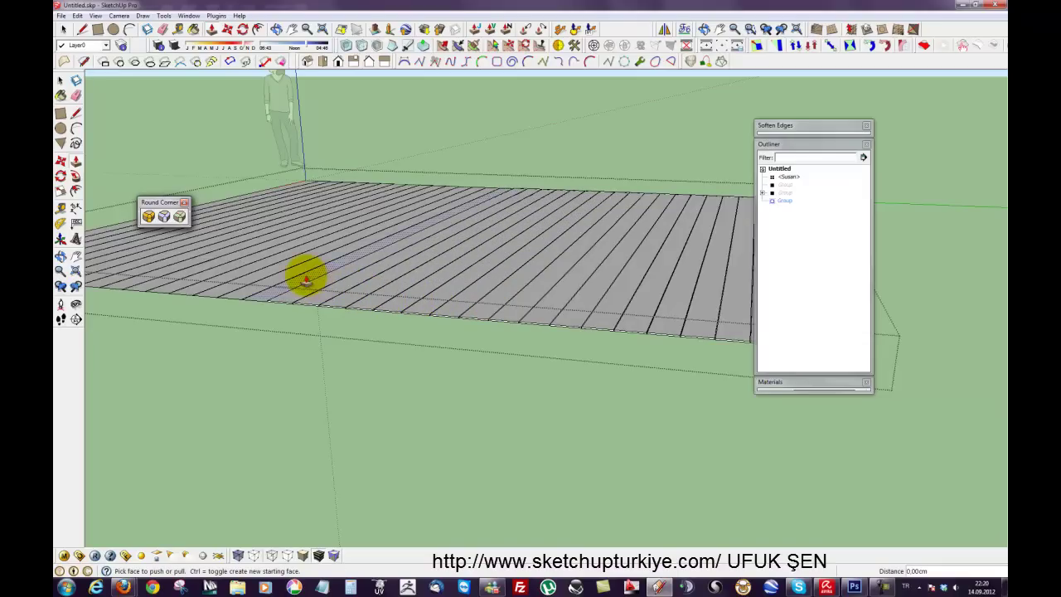
# Step: Bring the deck's left end into view and raise a plank near it
pyautogui.click(292, 29)
pyautogui.moveTo(315, 234); pyautogui.dragTo(414, 253)
pyautogui.rightClick(429, 278)
pyautogui.click(429, 276)
pyautogui.scroll(2, 394, 292)
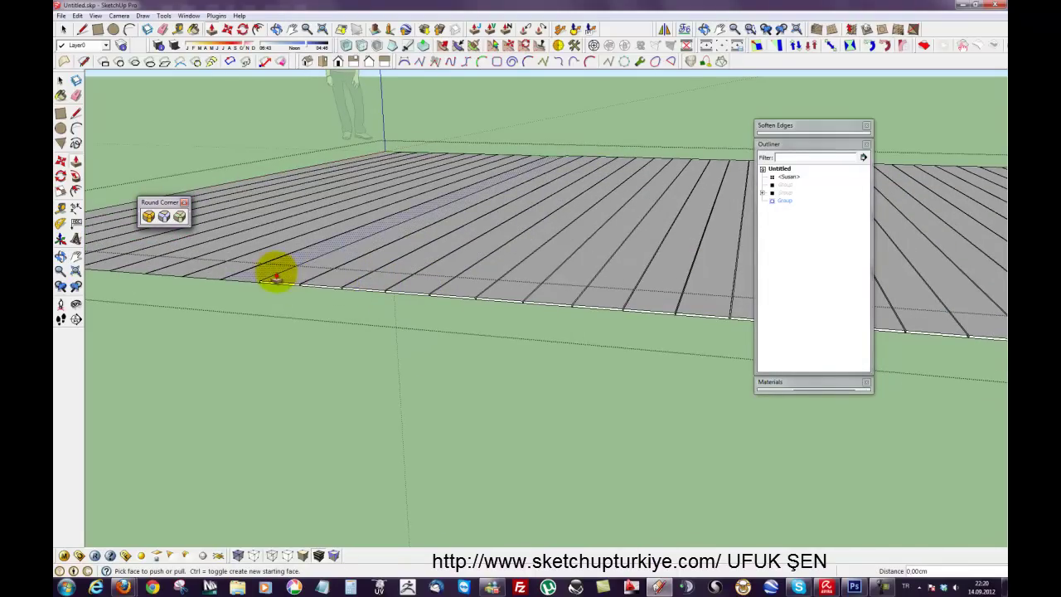
pyautogui.click(276, 28)
pyautogui.moveTo(279, 99); pyautogui.dragTo(421, 194)
pyautogui.rightClick(421, 194)
pyautogui.click(426, 199)
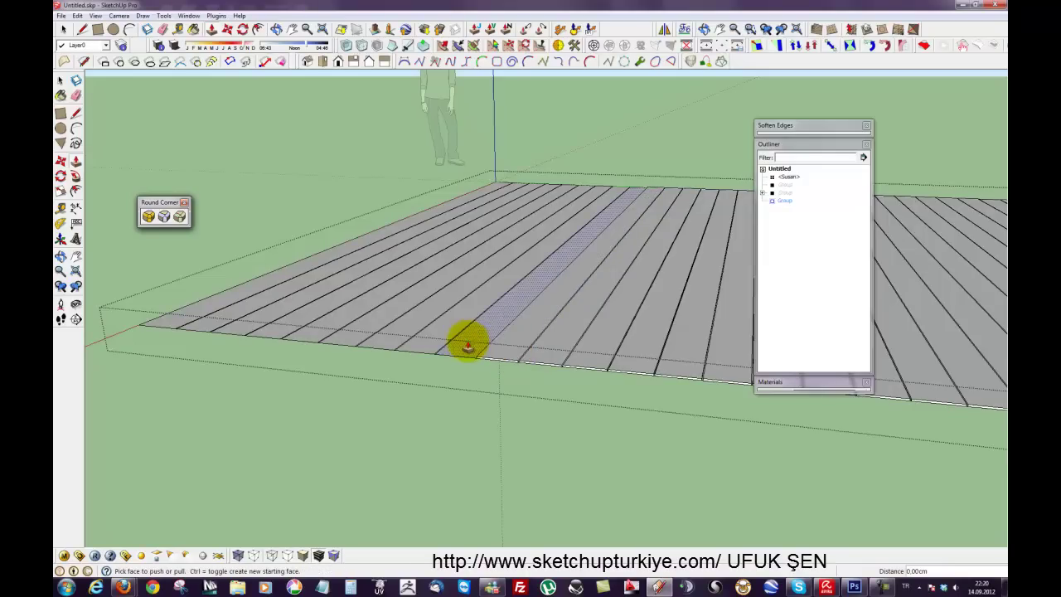
pyautogui.click(434, 342)
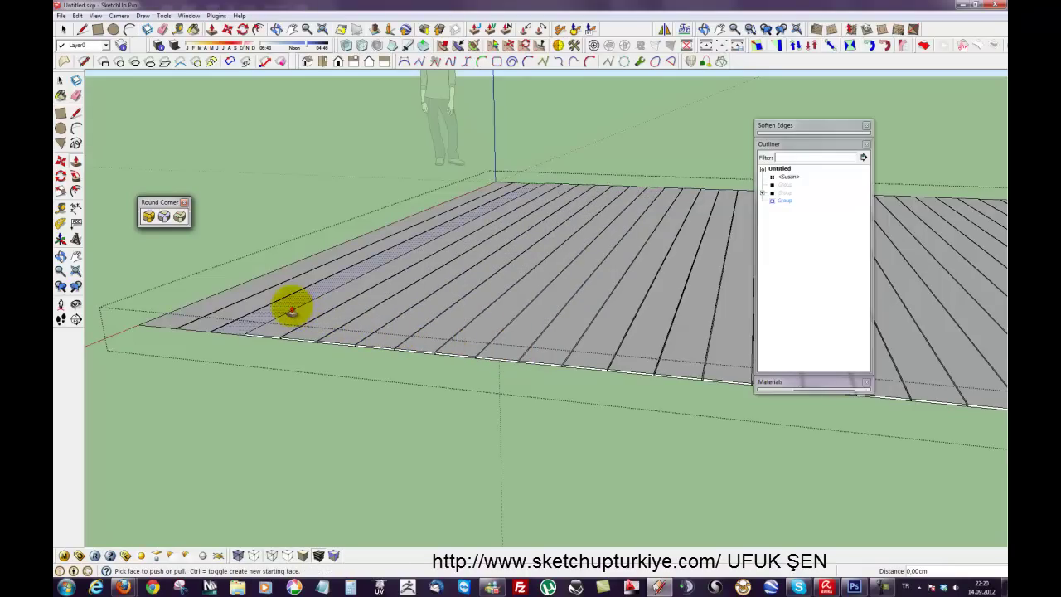
# Step: Move the corner-rounding palette aside and look along the deck's right side
pyautogui.moveTo(265, 284)
pyautogui.mouseDown(button='middle')
pyautogui.moveTo(331, 277)
pyautogui.moveTo(450, 360)
pyautogui.moveTo(476, 356)
pyautogui.mouseUp(button='middle')
pyautogui.click(276, 29)
pyautogui.moveTo(332, 111)
pyautogui.mouseDown()
pyautogui.moveTo(360, 208)
pyautogui.moveTo(611, 372)
pyautogui.moveTo(674, 355)
pyautogui.moveTo(548, 366)
pyautogui.mouseUp()
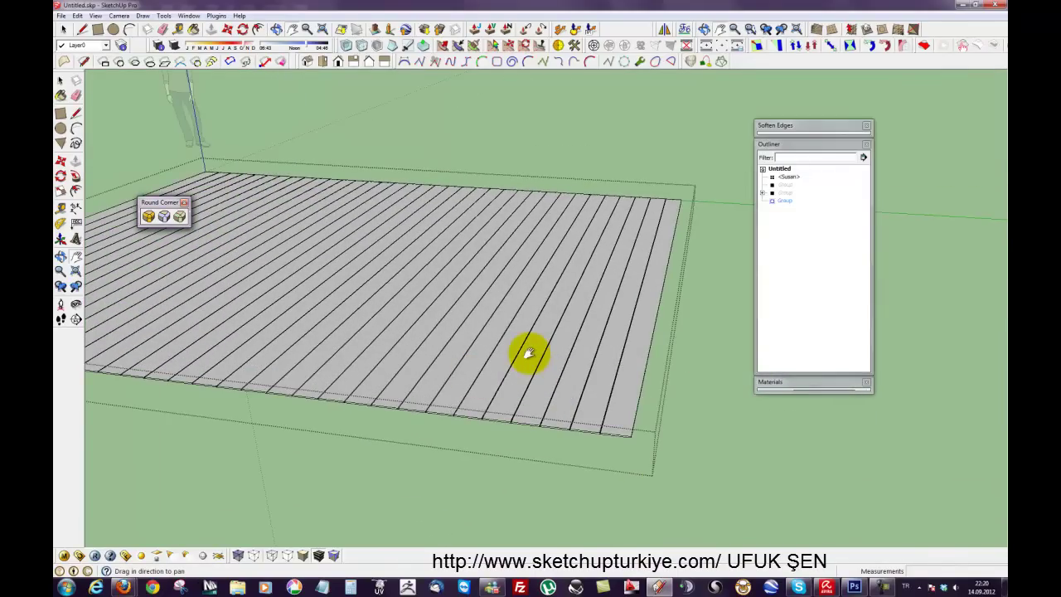
pyautogui.moveTo(656, 340)
pyautogui.keyDown('shift'); pyautogui.mouseDown()
pyautogui.moveTo(622, 273)
pyautogui.moveTo(606, 310)
pyautogui.moveTo(611, 278)
pyautogui.mouseUp(); pyautogui.keyUp('shift')
pyautogui.rightClick(611, 277)
pyautogui.click(628, 283)
pyautogui.moveTo(587, 390)
pyautogui.mouseDown(button='middle')
pyautogui.moveTo(606, 407)
pyautogui.moveTo(523, 299)
pyautogui.mouseUp(button='middle')
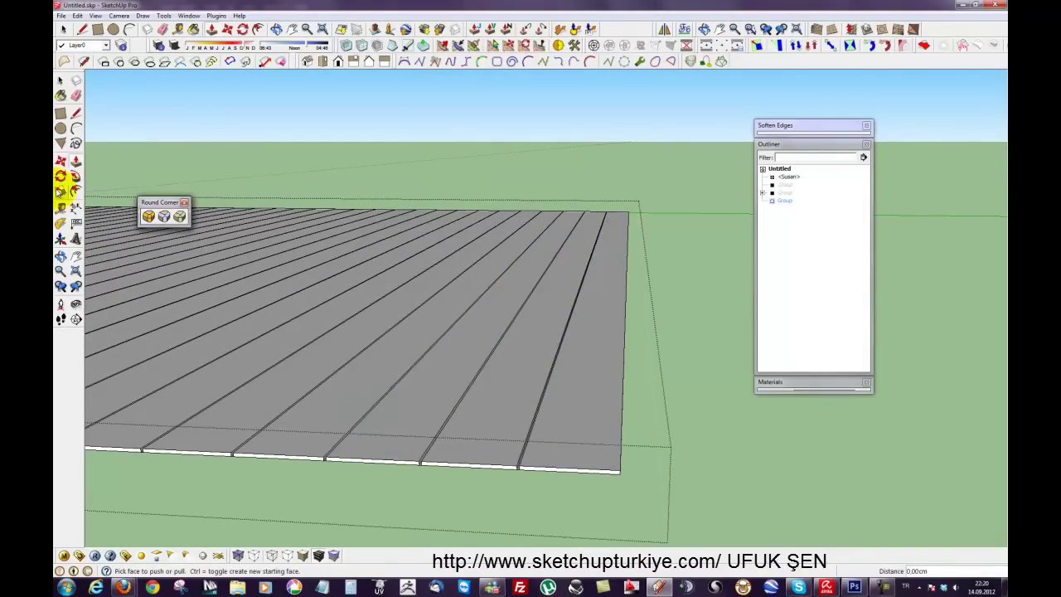
pyautogui.click(60, 85)
pyautogui.moveTo(159, 204); pyautogui.dragTo(381, 136)
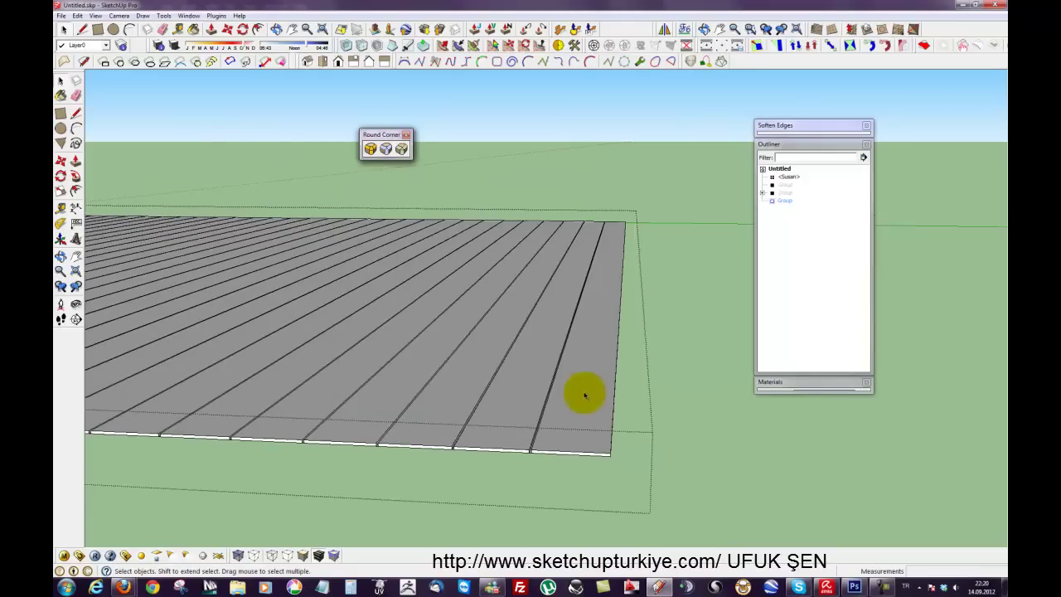
pyautogui.scroll(2, 550, 442)
pyautogui.moveTo(550, 442)
pyautogui.mouseDown(button='middle')
pyautogui.moveTo(526, 433)
pyautogui.moveTo(460, 495)
pyautogui.moveTo(675, 473)
pyautogui.moveTo(536, 491)
pyautogui.mouseUp(button='middle')
pyautogui.moveTo(643, 461)
pyautogui.mouseDown(button='middle')
pyautogui.moveTo(506, 500)
pyautogui.moveTo(481, 489)
pyautogui.moveTo(510, 490)
pyautogui.mouseUp(button='middle')
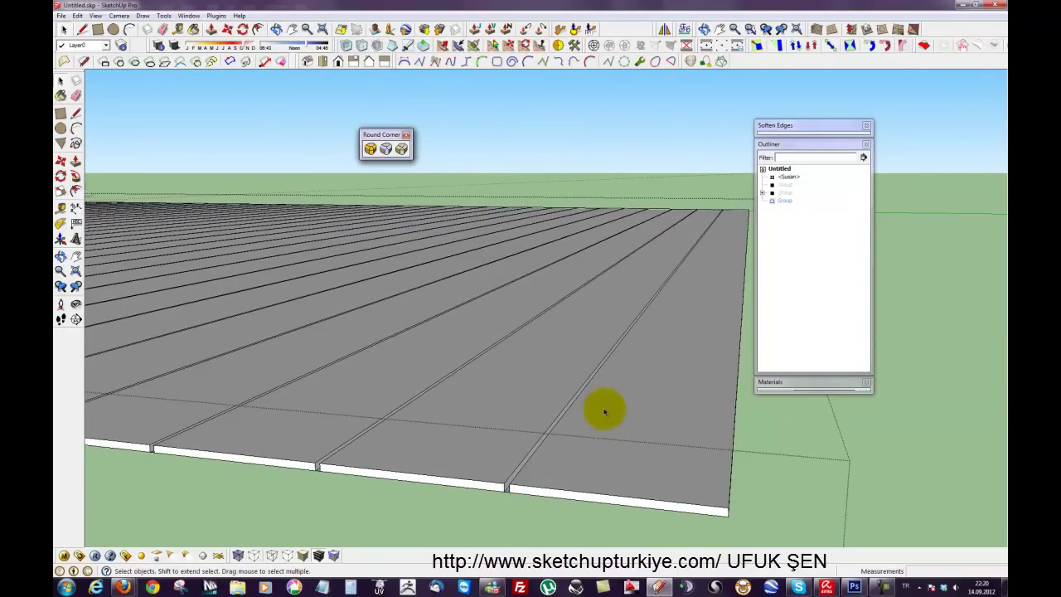
# Step: Select the rightmost plank's top face and apply Round Corner 3D round: 0.25cm offset, 4 segments
pyautogui.click(636, 441)
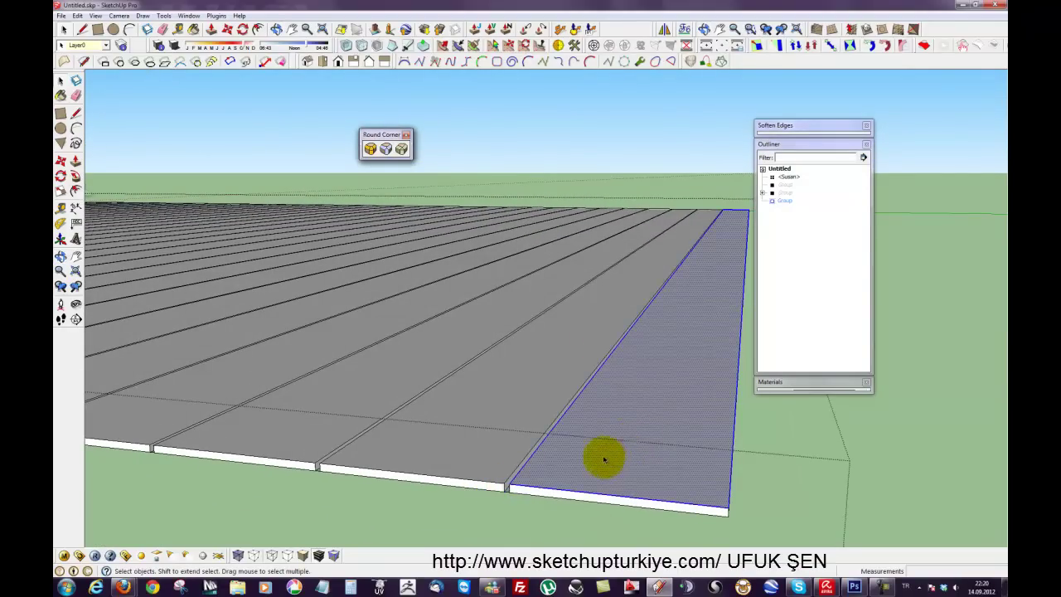
pyautogui.scroll(-5, 605, 460)
pyautogui.scroll(4, 580, 419)
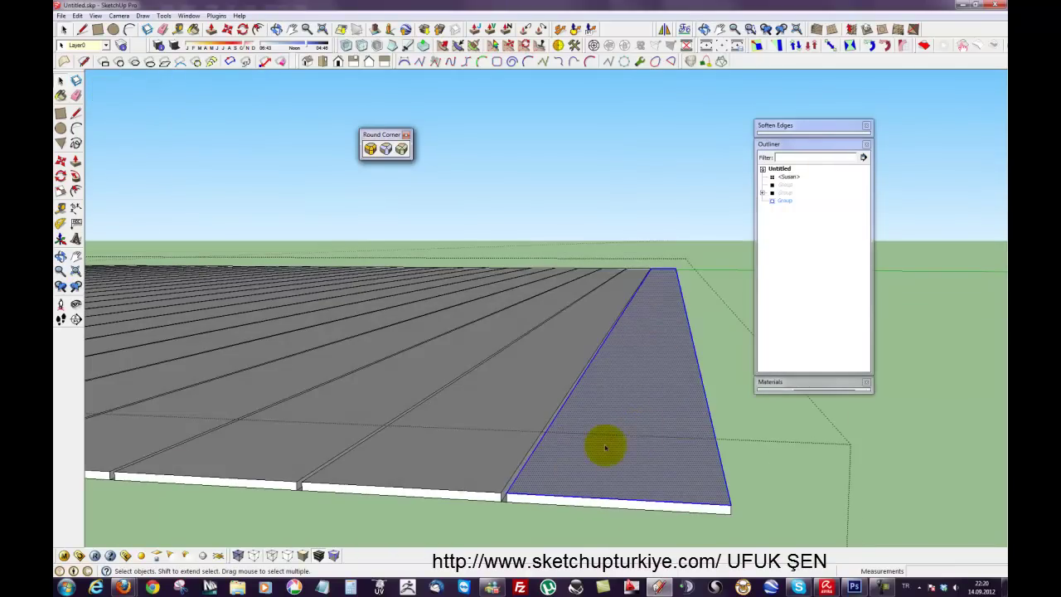
pyautogui.moveTo(620, 417)
pyautogui.mouseDown(button='middle')
pyautogui.moveTo(687, 398)
pyautogui.moveTo(644, 398)
pyautogui.mouseUp(button='middle')
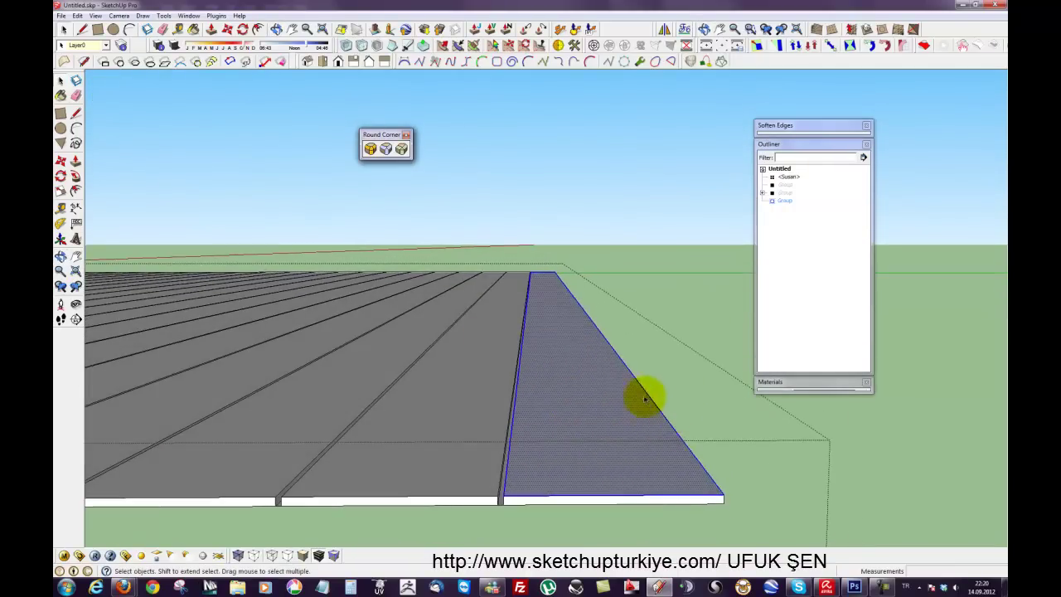
pyautogui.click(370, 149)
pyautogui.moveTo(563, 469)
pyautogui.mouseDown(button='middle')
pyautogui.moveTo(585, 448)
pyautogui.moveTo(643, 467)
pyautogui.moveTo(585, 456)
pyautogui.moveTo(581, 469)
pyautogui.mouseUp(button='middle')
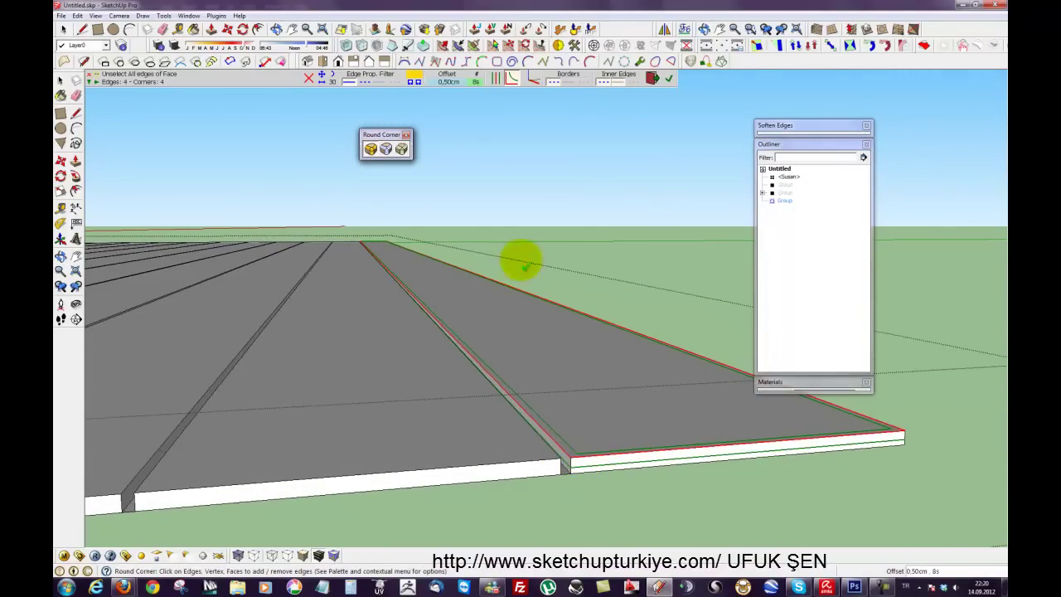
pyautogui.click(447, 81)
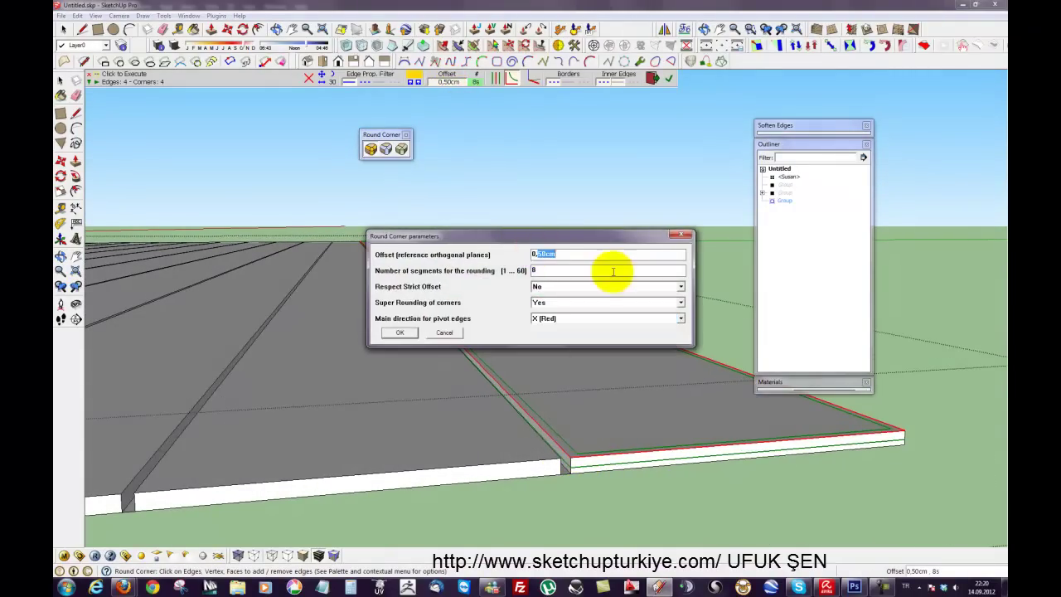
pyautogui.write('0,25')
pyautogui.doubleClick(533, 270)
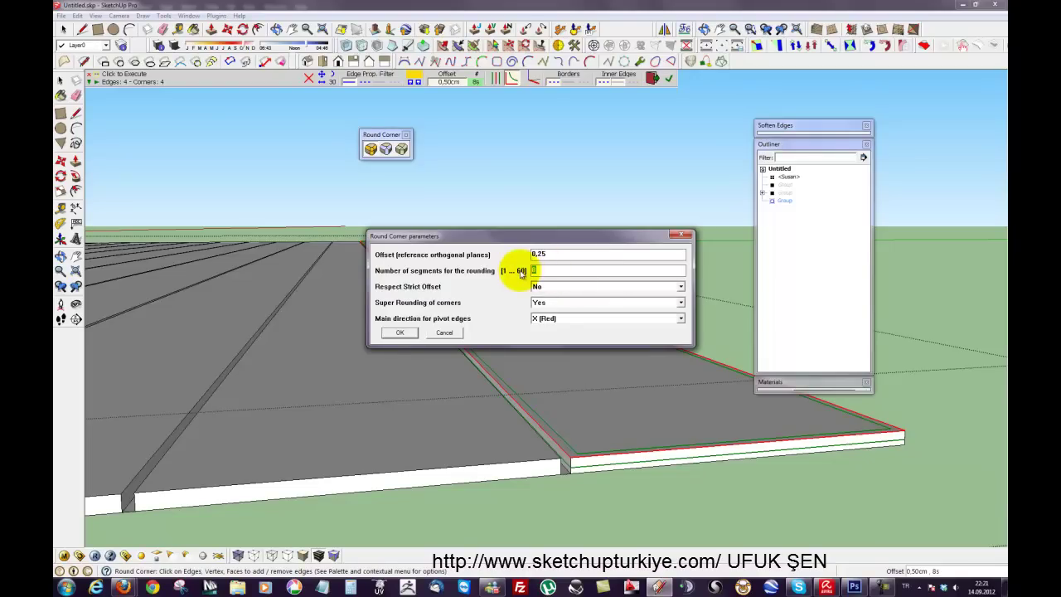
pyautogui.click(400, 331)
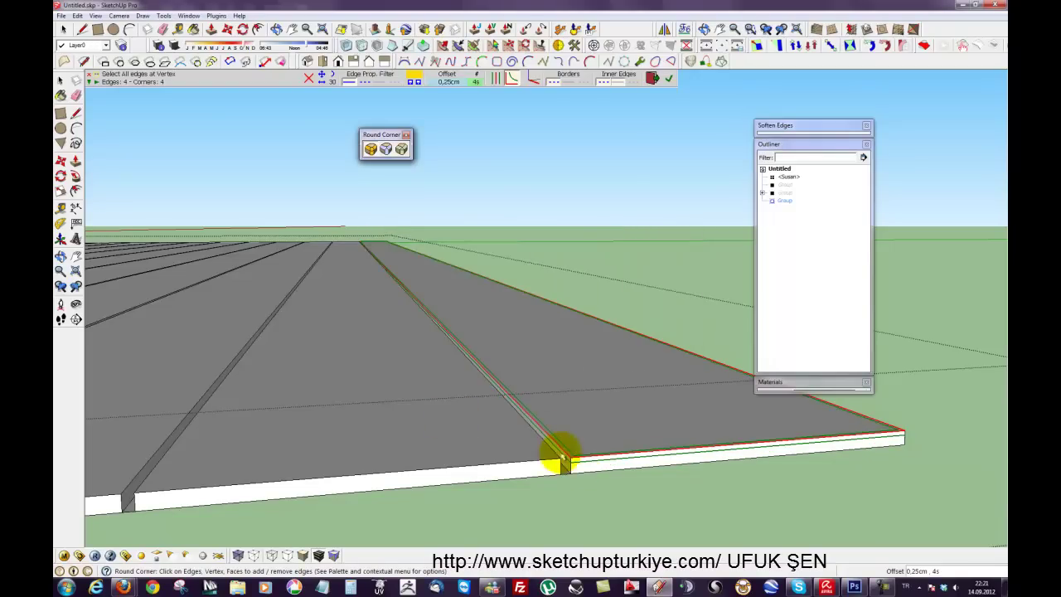
pyautogui.click(669, 78)
pyautogui.moveTo(613, 449)
pyautogui.mouseDown(button='middle')
pyautogui.moveTo(613, 431)
pyautogui.moveTo(559, 450)
pyautogui.moveTo(372, 383)
pyautogui.moveTo(348, 351)
pyautogui.mouseUp(button='middle')
# Step: Zoom in on the rounded plank edge with hidden geometry shown to inspect it
pyautogui.scroll(3, 586, 368)
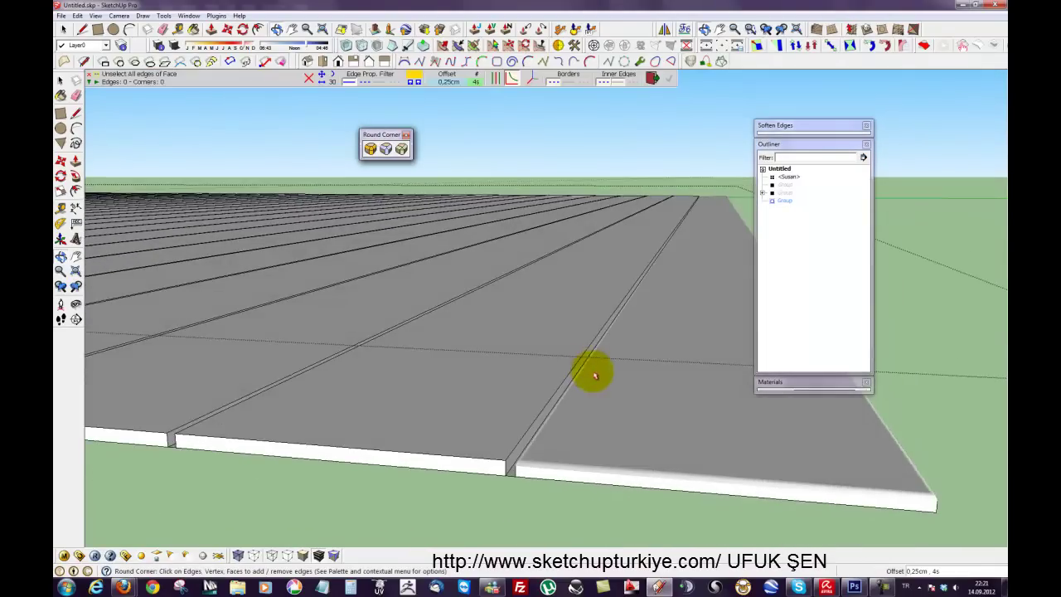
pyautogui.scroll(2, 580, 420)
pyautogui.scroll(2, 562, 425)
pyautogui.moveTo(562, 425)
pyautogui.mouseDown(button='middle')
pyautogui.moveTo(544, 420)
pyautogui.moveTo(464, 319)
pyautogui.mouseUp(button='middle')
pyautogui.click(95, 15)
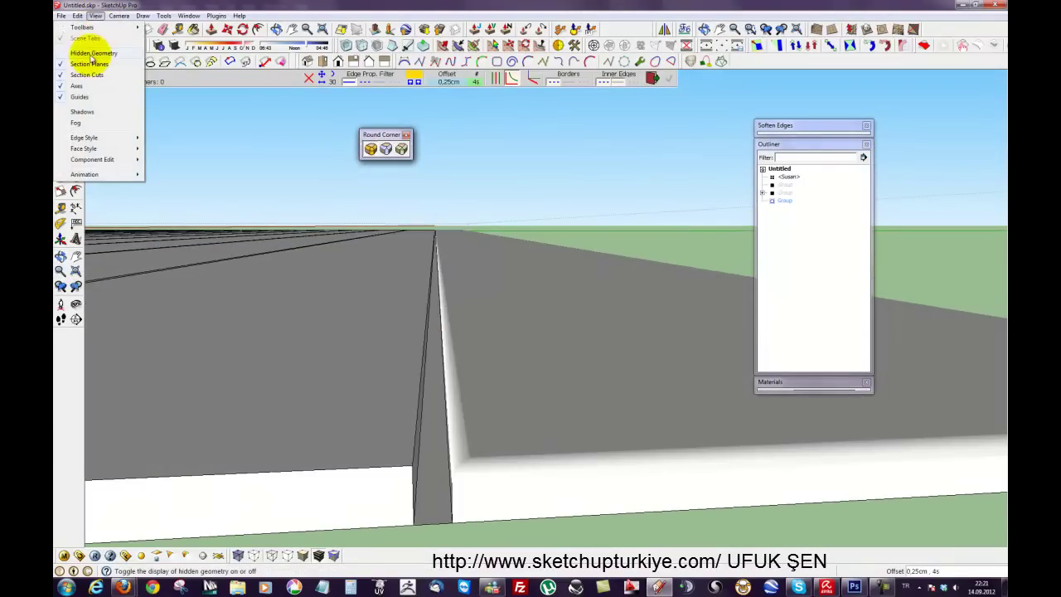
pyautogui.click(91, 47)
pyautogui.moveTo(443, 340)
pyautogui.mouseDown(button='middle')
pyautogui.moveTo(535, 409)
pyautogui.moveTo(675, 436)
pyautogui.moveTo(513, 433)
pyautogui.moveTo(471, 534)
pyautogui.moveTo(382, 395)
pyautogui.mouseUp(button='middle')
pyautogui.click(290, 29)
pyautogui.moveTo(464, 141)
pyautogui.mouseDown()
pyautogui.moveTo(703, 266)
pyautogui.moveTo(537, 387)
pyautogui.moveTo(507, 345)
pyautogui.moveTo(479, 380)
pyautogui.mouseUp()
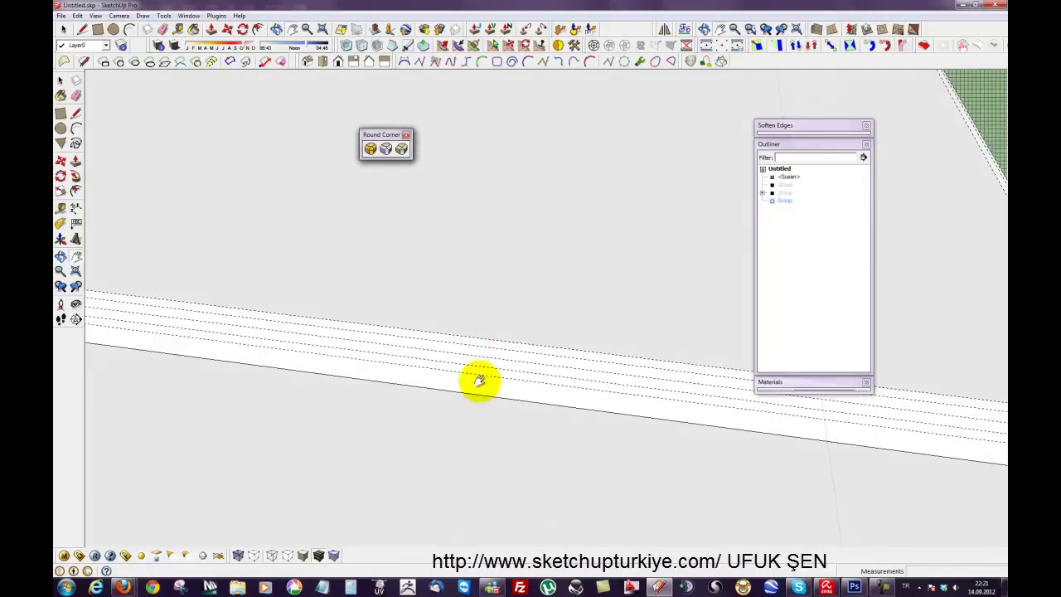
pyautogui.moveTo(537, 352)
pyautogui.mouseDown(button='middle')
pyautogui.moveTo(378, 308)
pyautogui.moveTo(279, 244)
pyautogui.moveTo(216, 222)
pyautogui.moveTo(597, 293)
pyautogui.moveTo(558, 227)
pyautogui.moveTo(497, 189)
pyautogui.mouseUp(button='middle')
pyautogui.rightClick(506, 190)
pyautogui.click(510, 194)
# Step: Turn View > Hidden Geometry back off and pan toward the slab edge
pyautogui.click(95, 16)
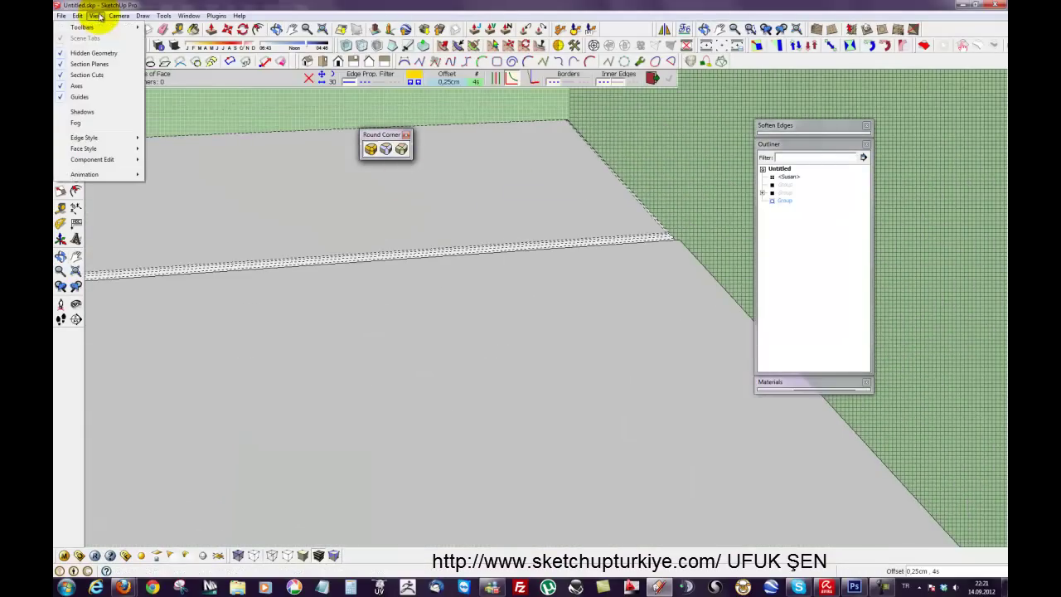
pyautogui.click(89, 50)
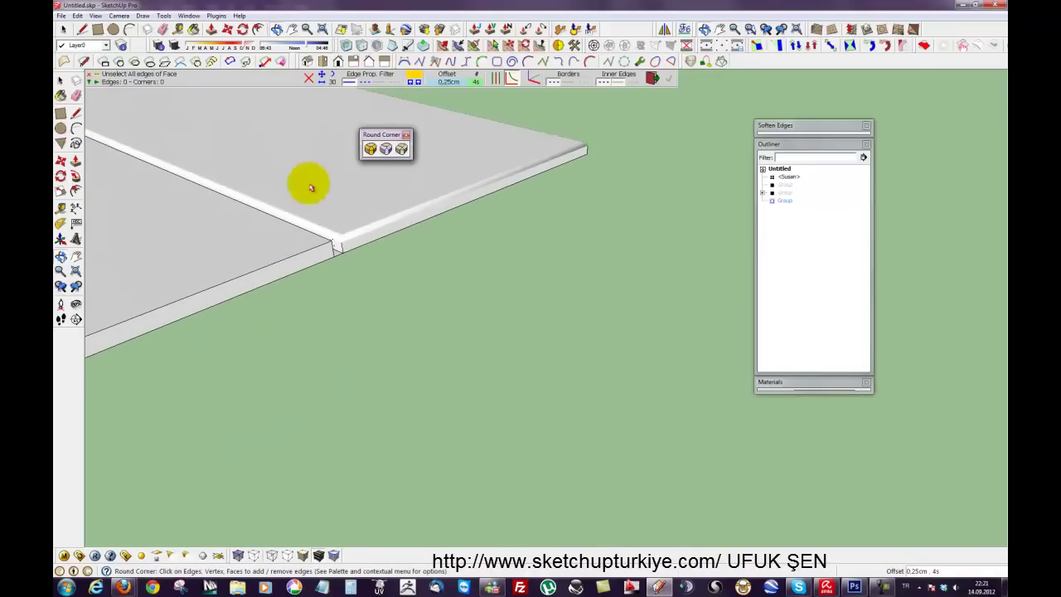
pyautogui.click(291, 29)
pyautogui.scroll(5, 324, 260)
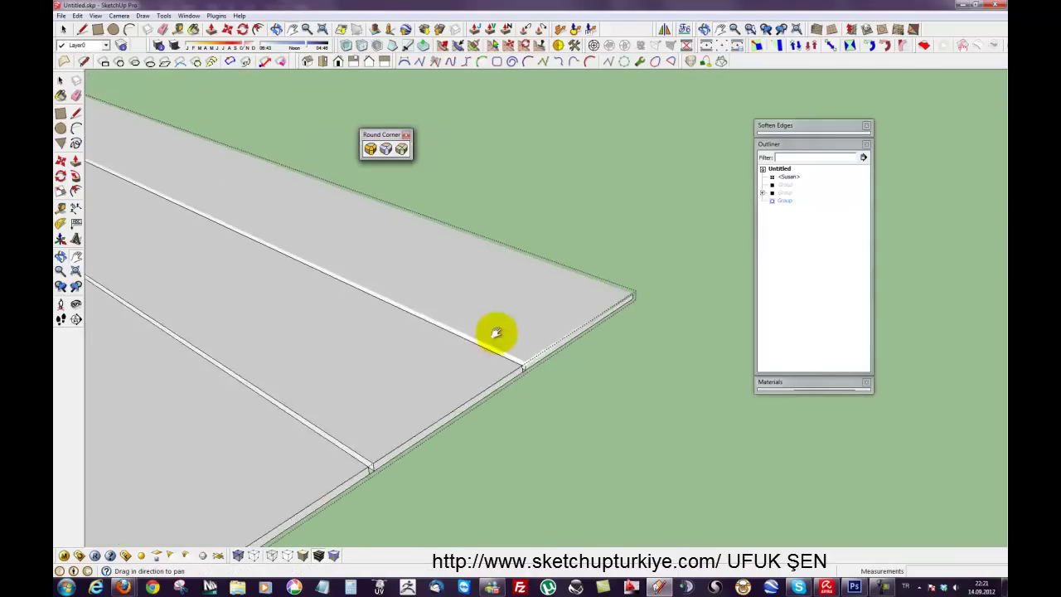
pyautogui.scroll(-3, 391, 275)
pyautogui.rightClick(556, 351)
# Step: Pick all 346 groove edges of the plank floor with Round Corner and orbit to check them
pyautogui.click(580, 429)
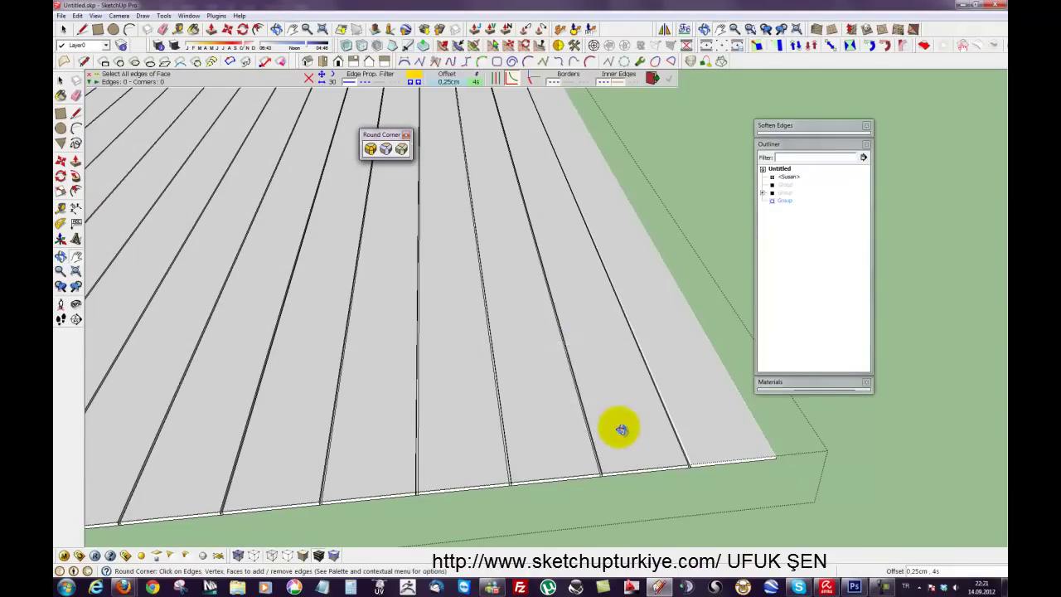
pyautogui.click(609, 449)
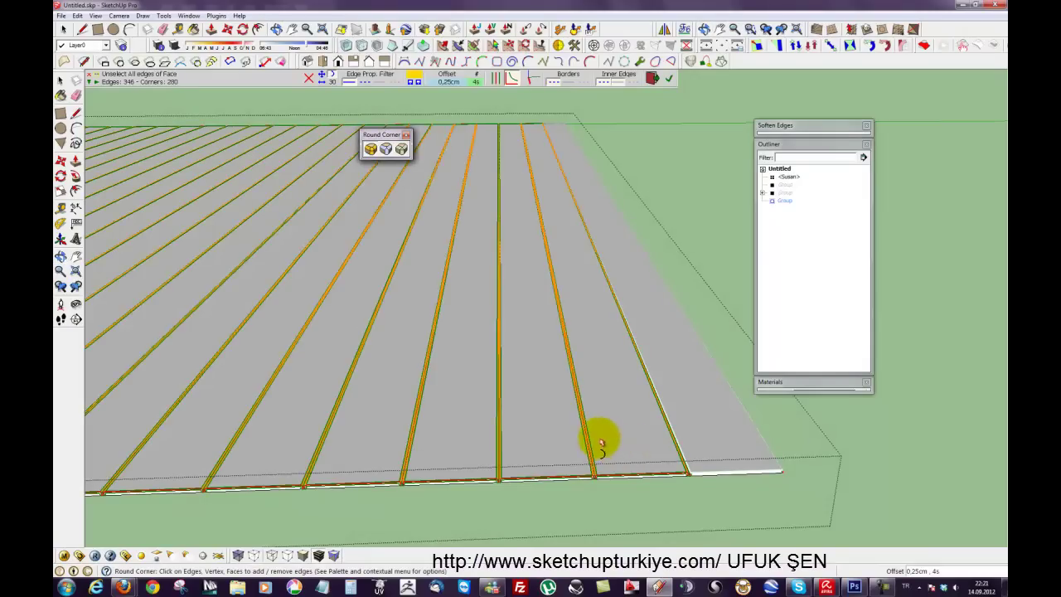
pyautogui.click(668, 86)
pyautogui.moveTo(622, 320); pyautogui.dragTo(554, 116, button='middle')
pyautogui.moveTo(642, 386)
pyautogui.mouseDown(button='middle')
pyautogui.moveTo(580, 490)
pyautogui.moveTo(575, 343)
pyautogui.mouseUp(button='middle')
pyautogui.hotkey('ctrl', 'z')
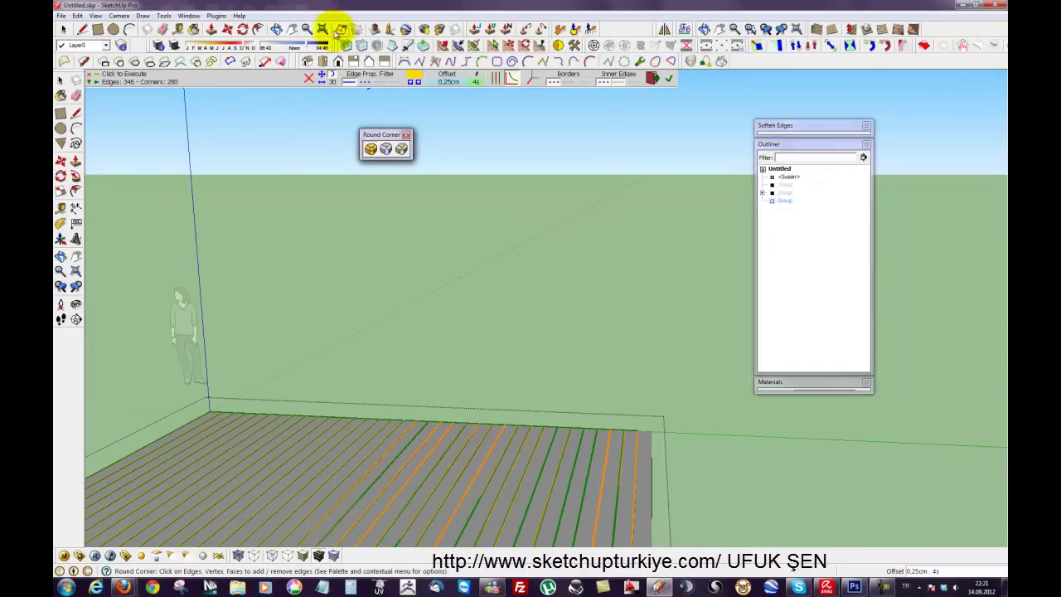
# Step: Execute the rounding, return to Select, and orbit down over the finished floor
pyautogui.click(294, 28)
pyautogui.rightClick(481, 248)
pyautogui.click(497, 253)
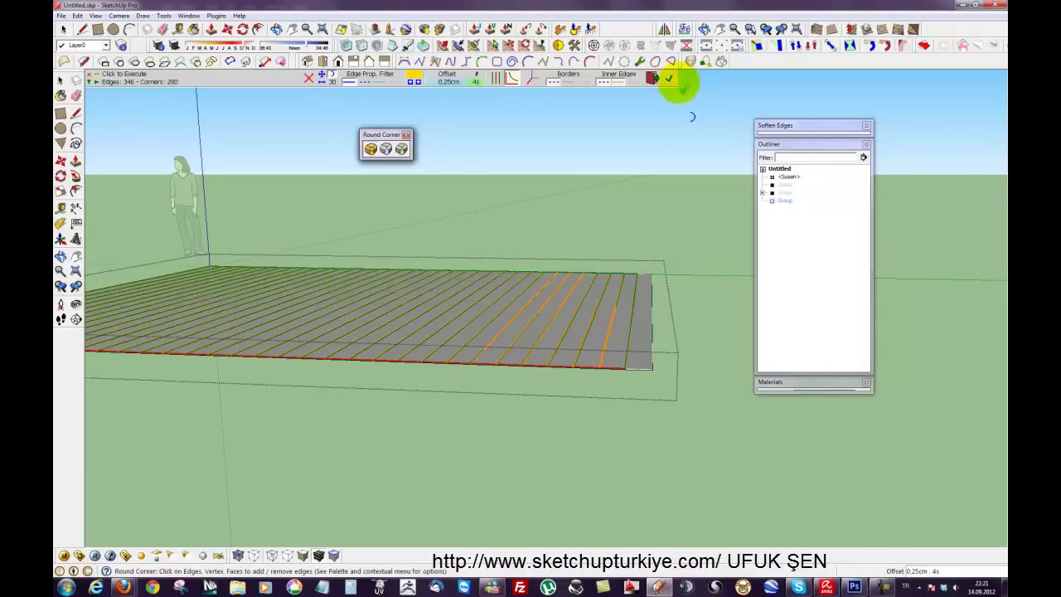
pyautogui.click(653, 80)
pyautogui.click(61, 79)
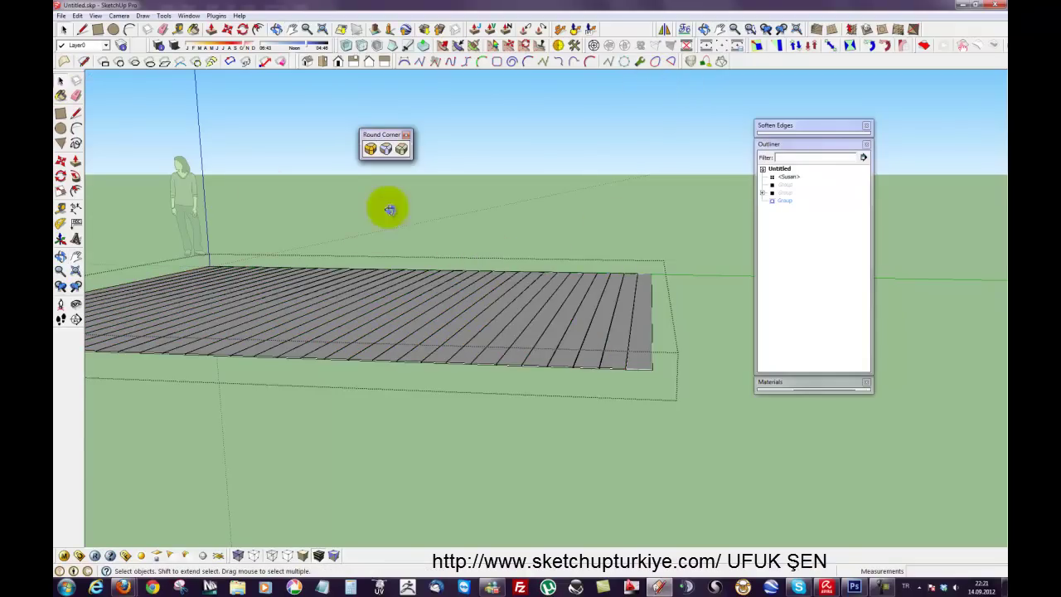
pyautogui.moveTo(370, 208); pyautogui.dragTo(570, 380, button='middle')
pyautogui.moveTo(611, 440); pyautogui.dragTo(641, 527, button='middle')
# Step: Shift-add the next five floor planks to the selection, panning to reach them
pyautogui.keyDown('shift'); pyautogui.click(610, 501); pyautogui.keyUp('shift')
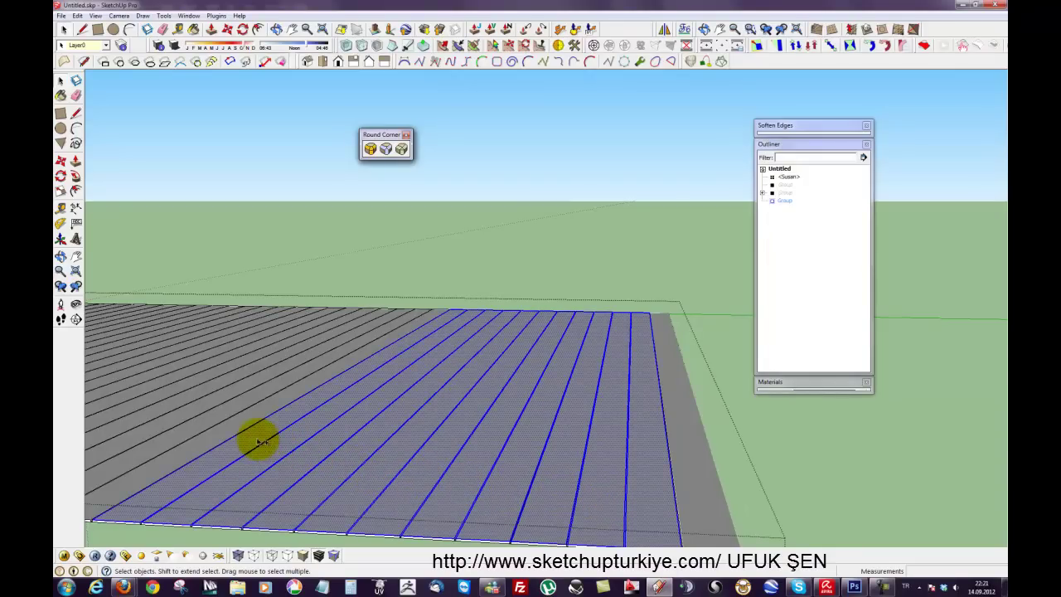
pyautogui.click(291, 28)
pyautogui.moveTo(268, 260)
pyautogui.mouseDown()
pyautogui.moveTo(522, 244)
pyautogui.moveTo(504, 280)
pyautogui.mouseUp()
pyautogui.rightClick(521, 272)
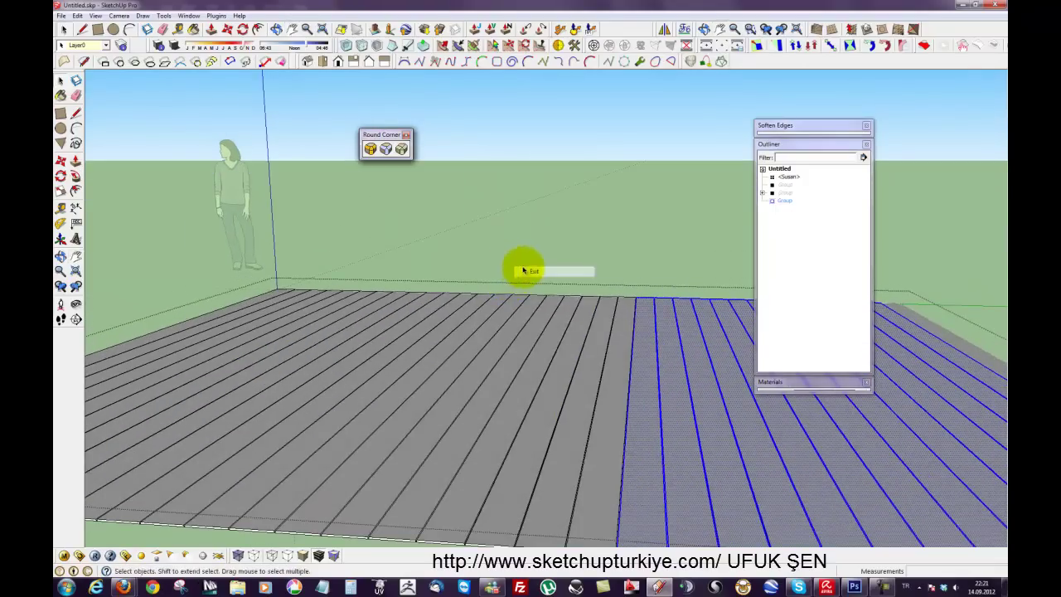
pyautogui.click(534, 272)
pyautogui.keyDown('shift'); pyautogui.click(580, 479); pyautogui.keyUp('shift')
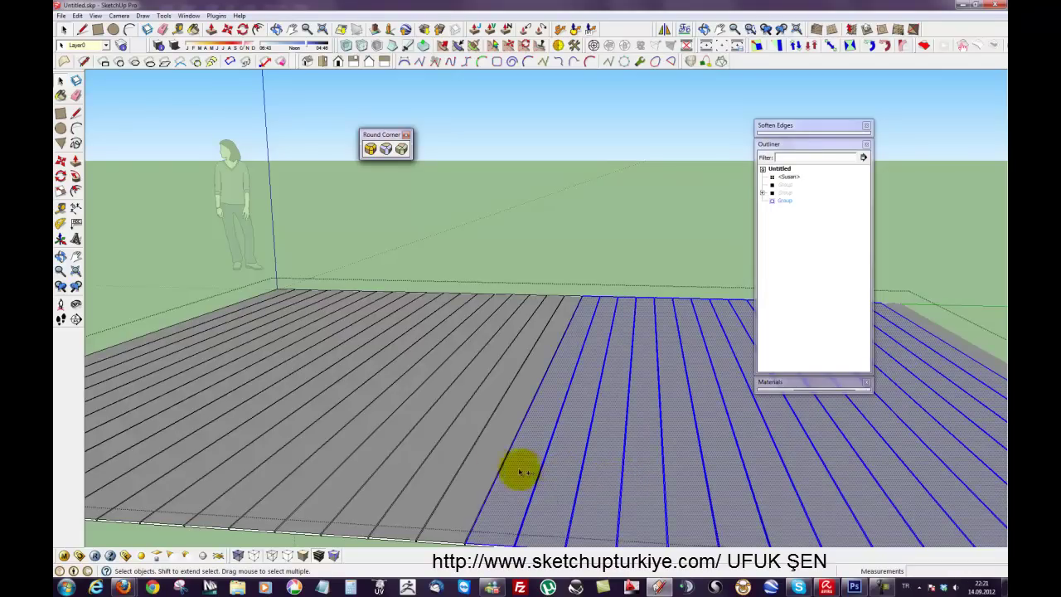
pyautogui.keyDown('shift'); pyautogui.click(442, 450); pyautogui.keyUp('shift')
pyautogui.keyDown('shift'); pyautogui.click(423, 447); pyautogui.keyUp('shift')
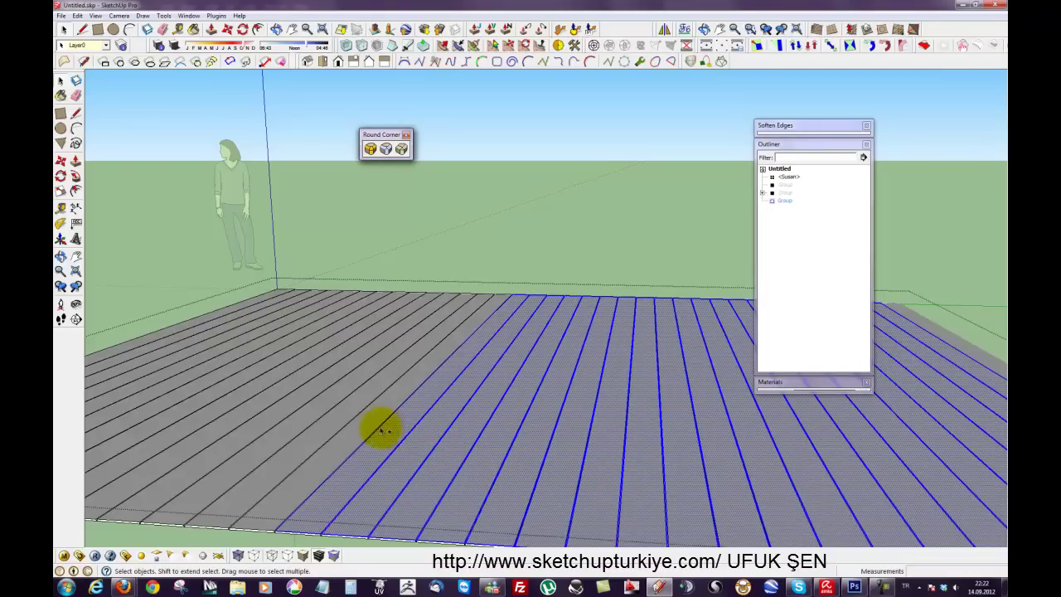
pyautogui.keyDown('shift'); pyautogui.click(324, 407); pyautogui.keyUp('shift')
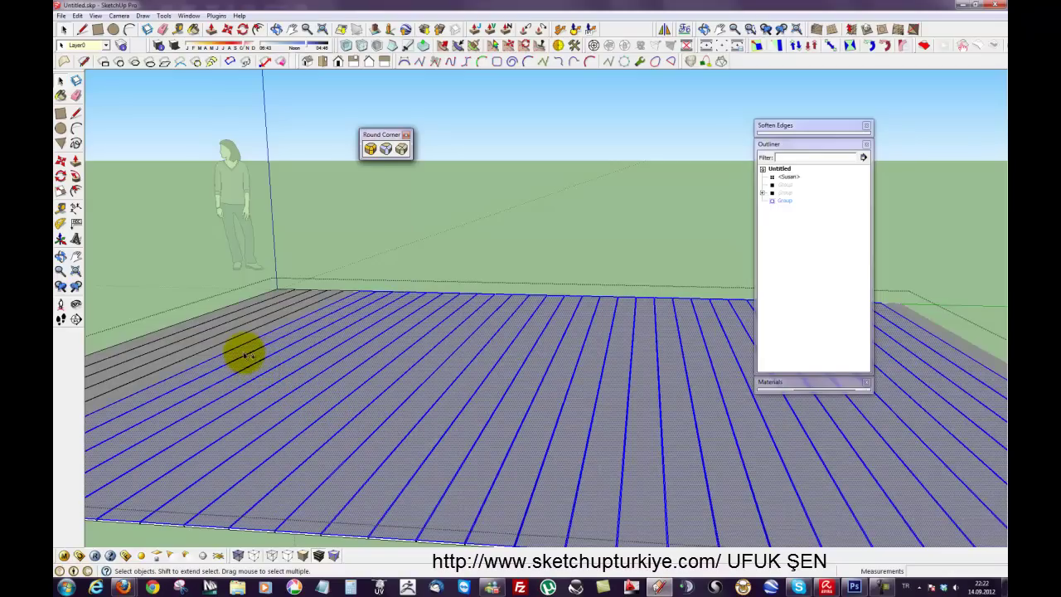
# Step: Pan to the remaining left-hand plank, add it, and recentre the floor in view
pyautogui.click(291, 29)
pyautogui.moveTo(282, 202)
pyautogui.mouseDown()
pyautogui.moveTo(406, 259)
pyautogui.moveTo(412, 273)
pyautogui.mouseUp()
pyautogui.press('space')
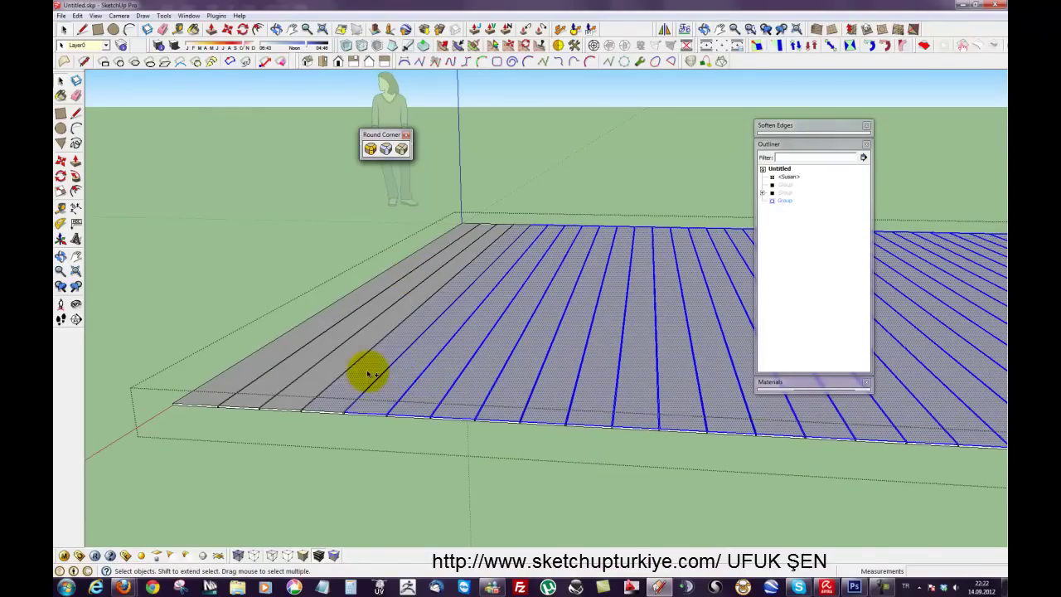
pyautogui.keyDown('shift'); pyautogui.click(339, 366); pyautogui.keyUp('shift')
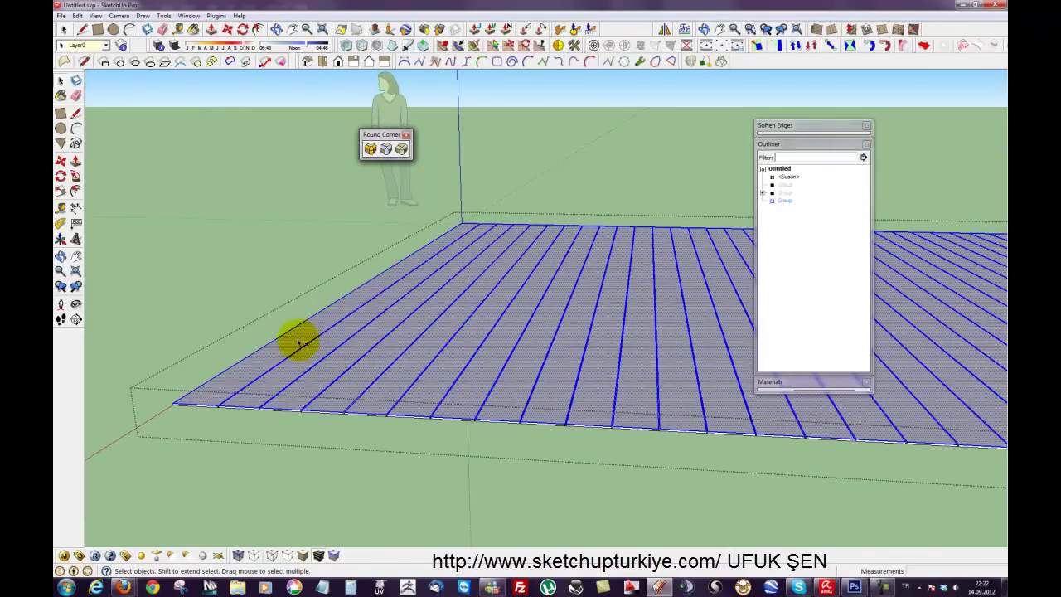
pyautogui.scroll(-1, 403, 284)
pyautogui.click(292, 30)
pyautogui.moveTo(569, 224); pyautogui.dragTo(448, 239)
pyautogui.scroll(2, 454, 231)
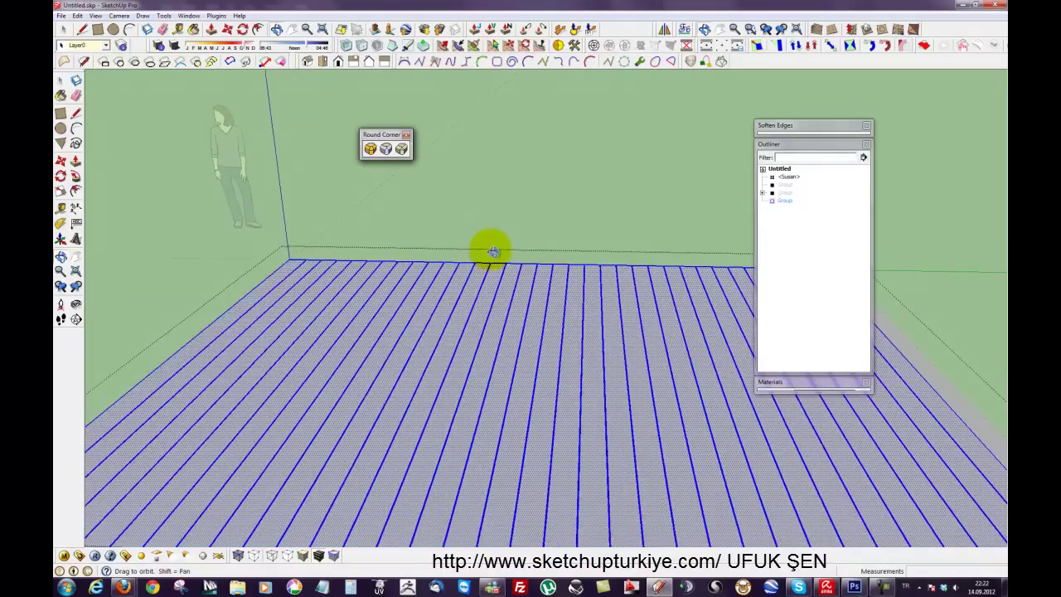
pyautogui.scroll(-2, 426, 221)
pyautogui.rightClick(455, 189)
pyautogui.click(456, 188)
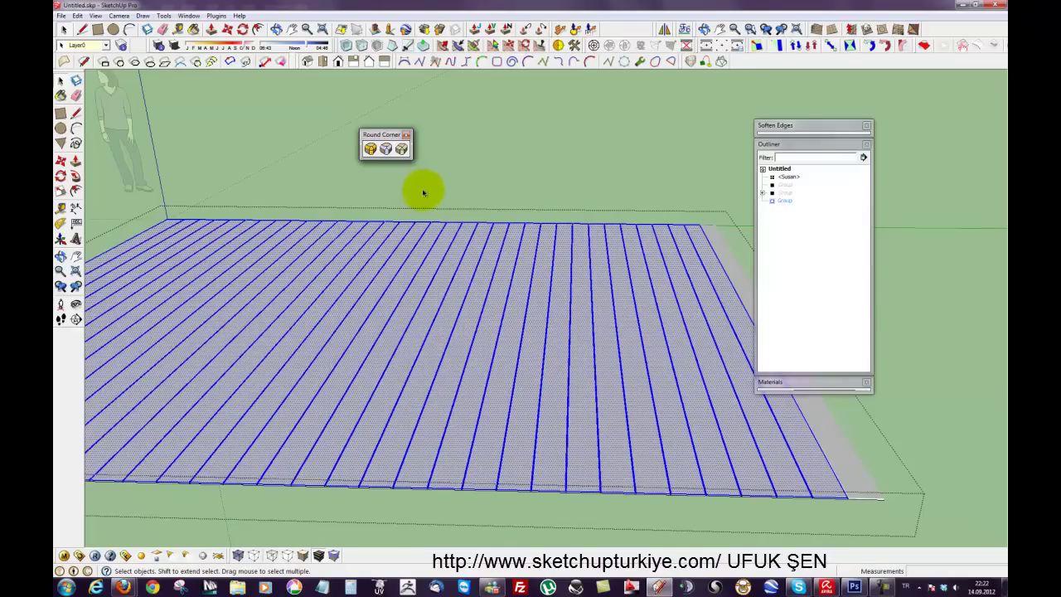
# Step: Run Round Corner on all selected planks at 0.25 cm offset and orbit to inspect the edges
pyautogui.click(372, 150)
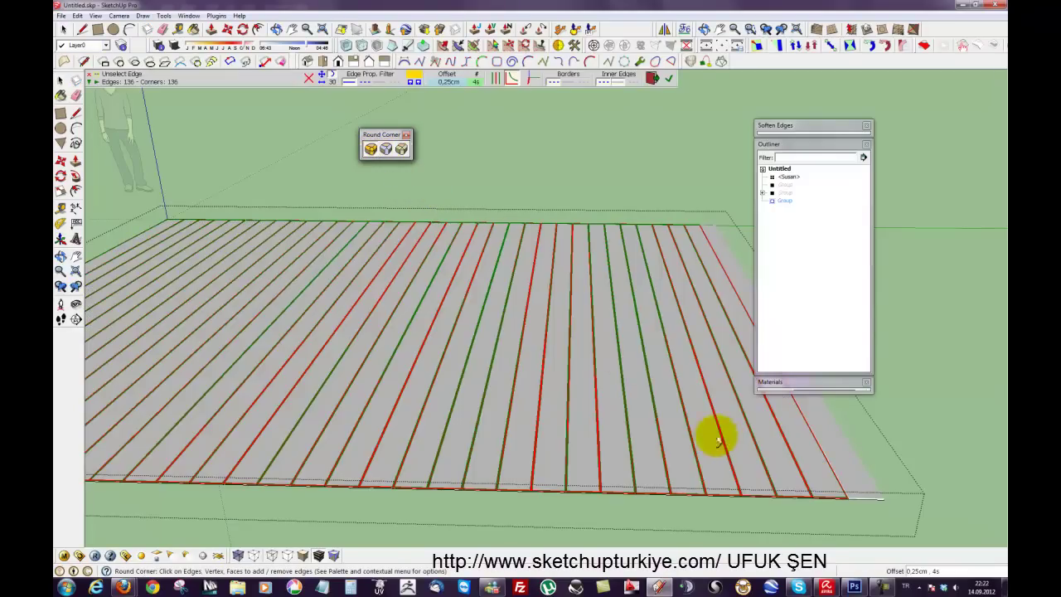
pyautogui.click(669, 78)
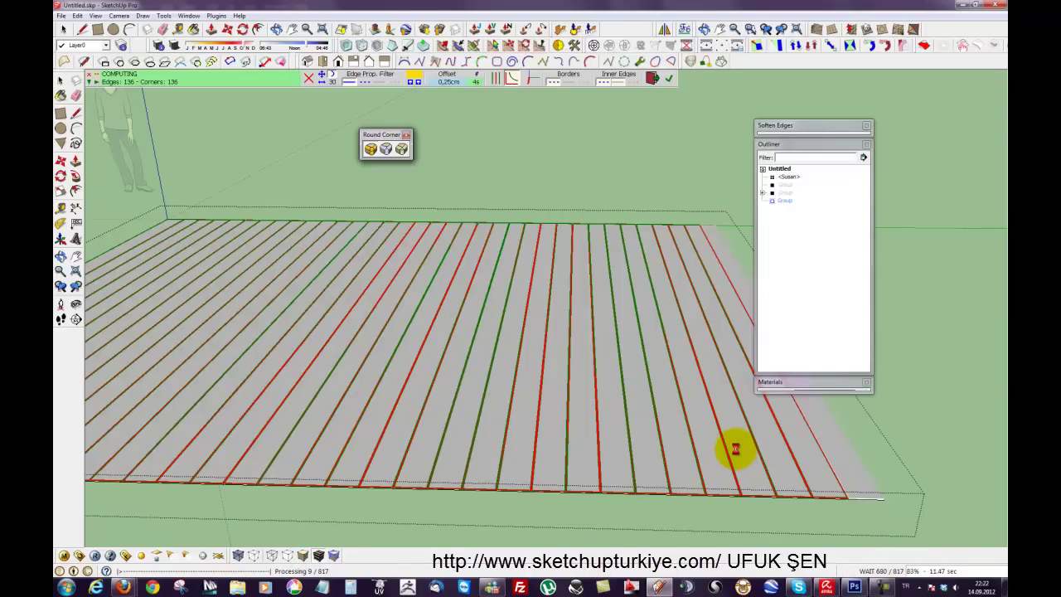
pyautogui.moveTo(734, 445)
pyautogui.mouseDown(button='middle')
pyautogui.moveTo(710, 509)
pyautogui.moveTo(611, 464)
pyautogui.moveTo(424, 419)
pyautogui.moveTo(422, 398)
pyautogui.moveTo(350, 422)
pyautogui.moveTo(557, 372)
pyautogui.moveTo(407, 421)
pyautogui.moveTo(421, 367)
pyautogui.moveTo(398, 324)
pyautogui.mouseUp(button='middle')
pyautogui.click(344, 46)
# Step: Pan and zoom to bring the whole rounded-plank slab into view
pyautogui.click(292, 30)
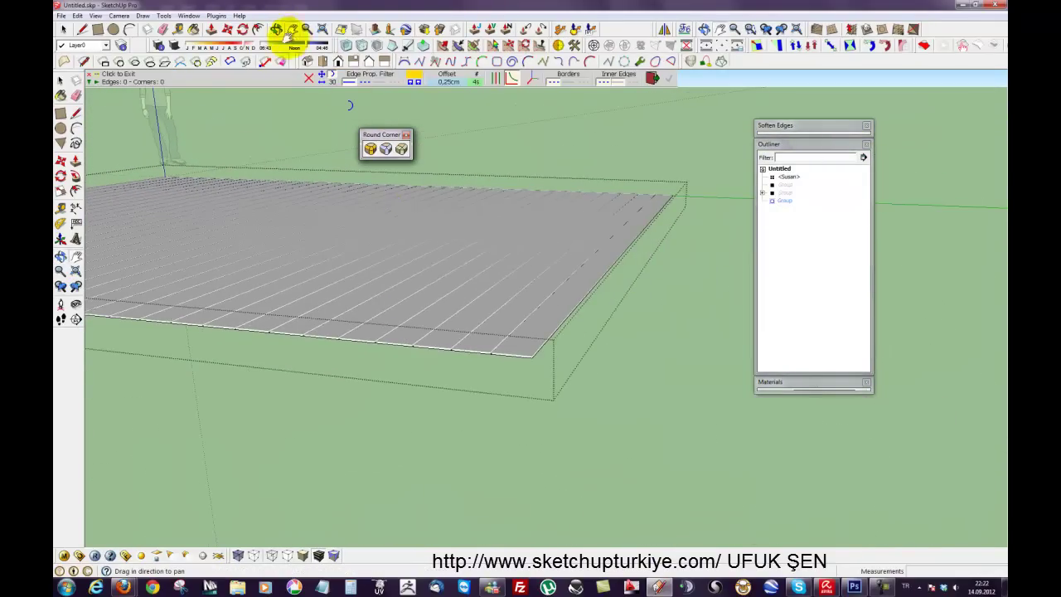
pyautogui.scroll(3, 339, 284)
pyautogui.moveTo(339, 284)
pyautogui.mouseDown()
pyautogui.moveTo(307, 378)
pyautogui.moveTo(370, 308)
pyautogui.mouseUp()
pyautogui.rightClick(370, 308)
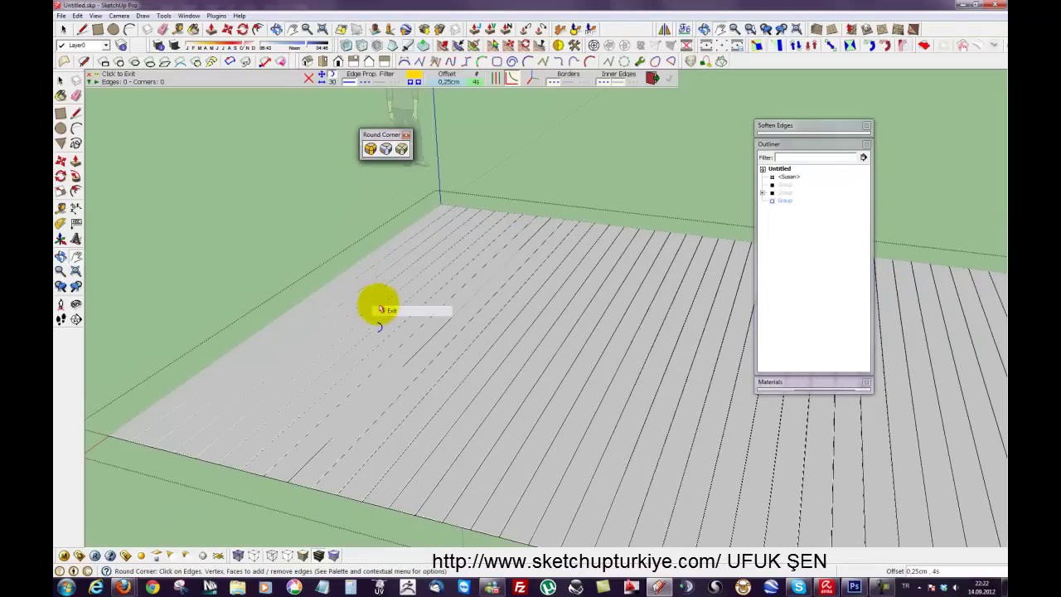
pyautogui.click(402, 392)
pyautogui.click(292, 30)
pyautogui.moveTo(496, 241); pyautogui.dragTo(390, 218)
pyautogui.scroll(-3, 390, 218)
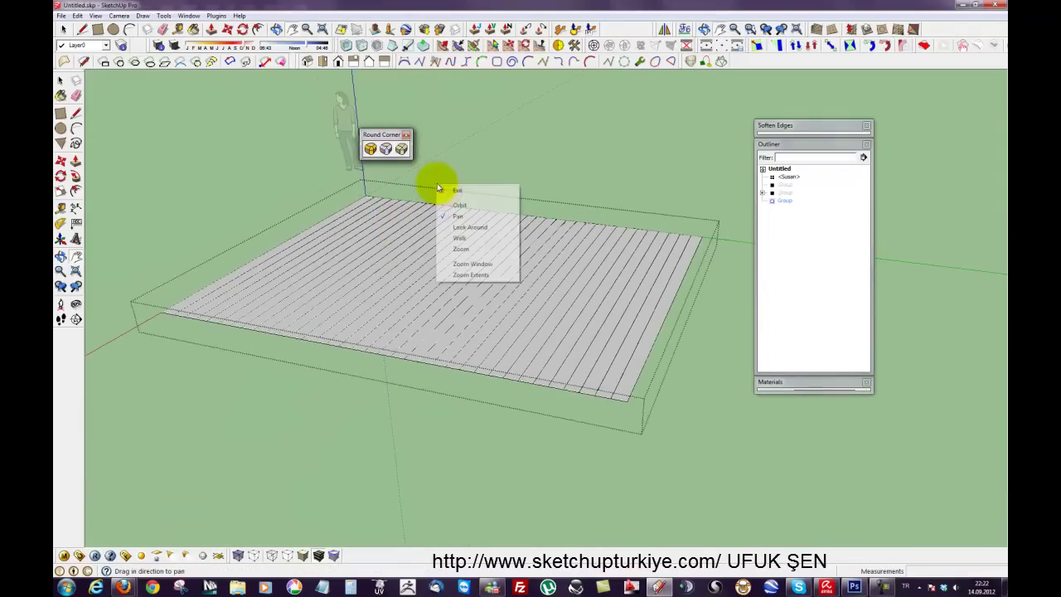
# Step: Close the floor group, unhide all walls, and orbit toward the floor inside the room
pyautogui.click(62, 79)
pyautogui.click(234, 167)
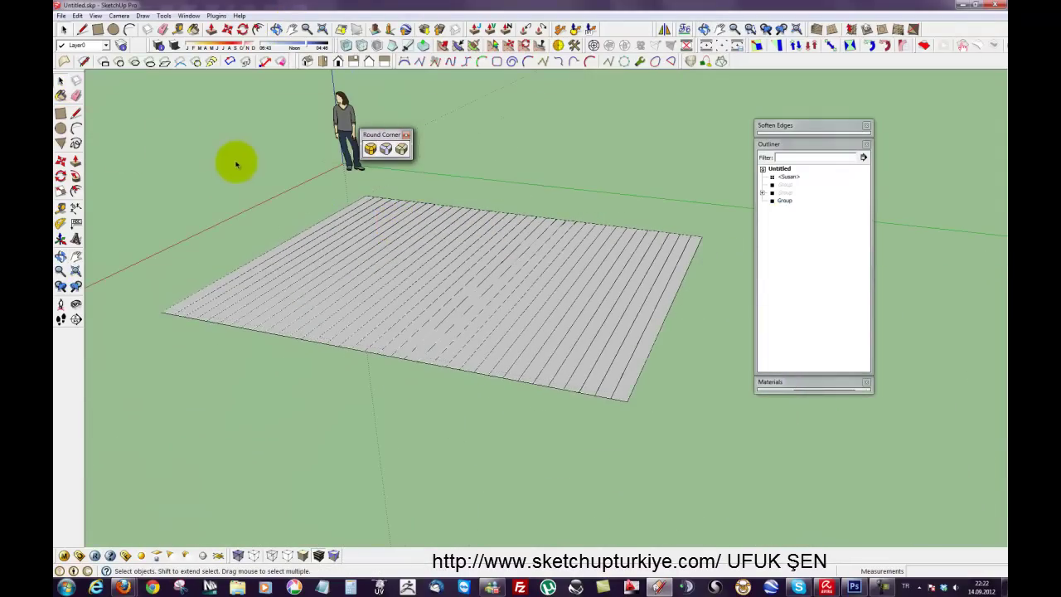
pyautogui.click(77, 16)
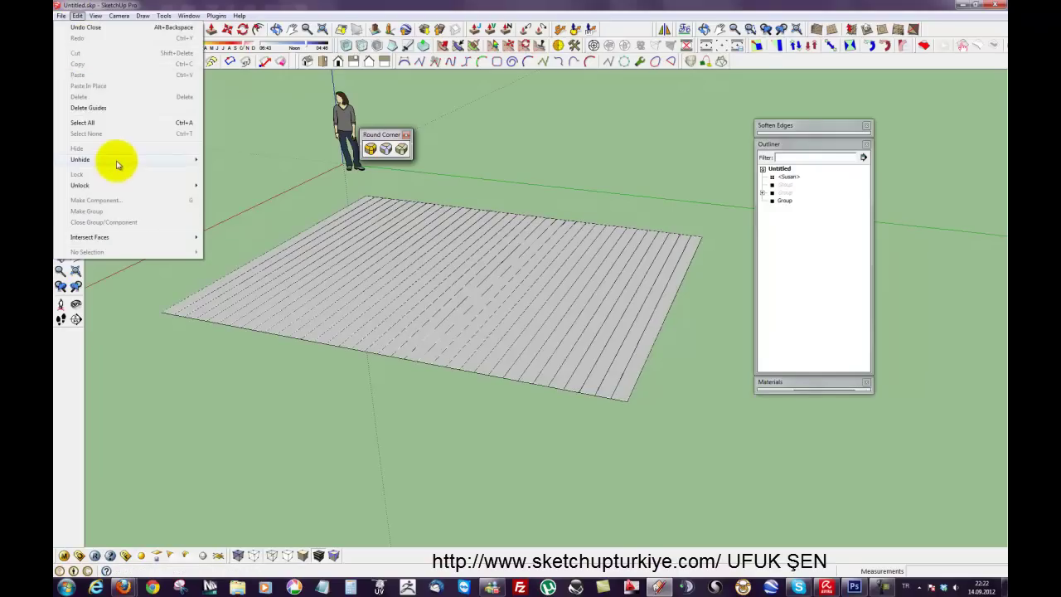
pyautogui.moveTo(80, 159)
pyautogui.click(221, 179)
pyautogui.scroll(-3, 549, 235)
pyautogui.moveTo(525, 287); pyautogui.dragTo(654, 260, button='middle')
pyautogui.scroll(4, 473, 254)
pyautogui.moveTo(473, 254)
pyautogui.mouseDown(button='middle')
pyautogui.moveTo(504, 341)
pyautogui.moveTo(396, 303)
pyautogui.moveTo(483, 291)
pyautogui.moveTo(426, 279)
pyautogui.moveTo(470, 291)
pyautogui.mouseUp(button='middle')
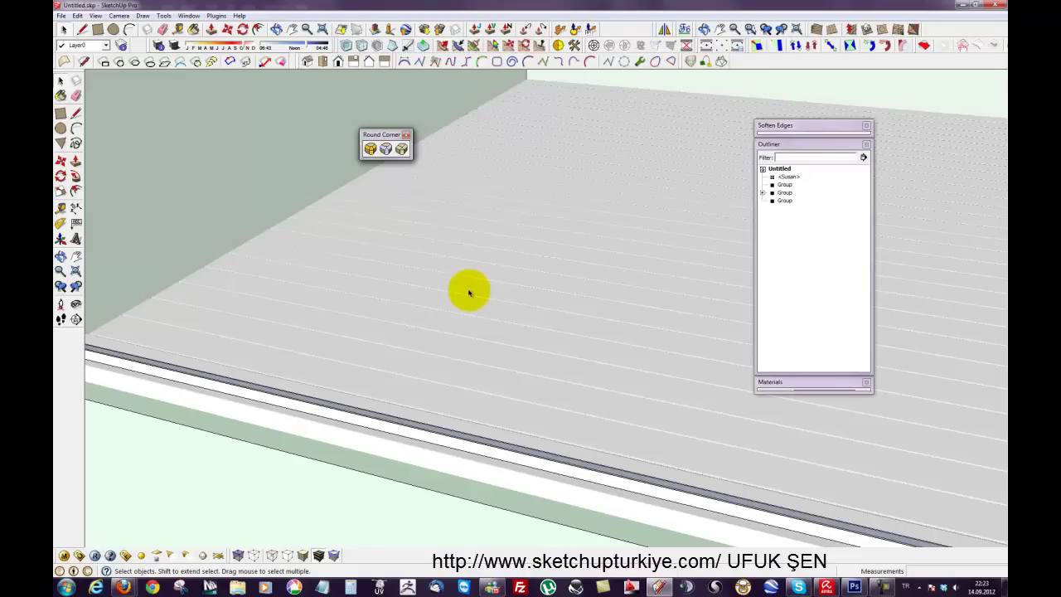
# Step: Zoom out, then orbit and pan to a frontal view of the room and its window
pyautogui.scroll(-3, 468, 292)
pyautogui.scroll(-3, 450, 273)
pyautogui.click(290, 29)
pyautogui.rightClick(383, 196)
pyautogui.click(389, 204)
pyautogui.moveTo(495, 272)
pyautogui.mouseDown(button='middle')
pyautogui.moveTo(528, 216)
pyautogui.moveTo(548, 220)
pyautogui.mouseUp(button='middle')
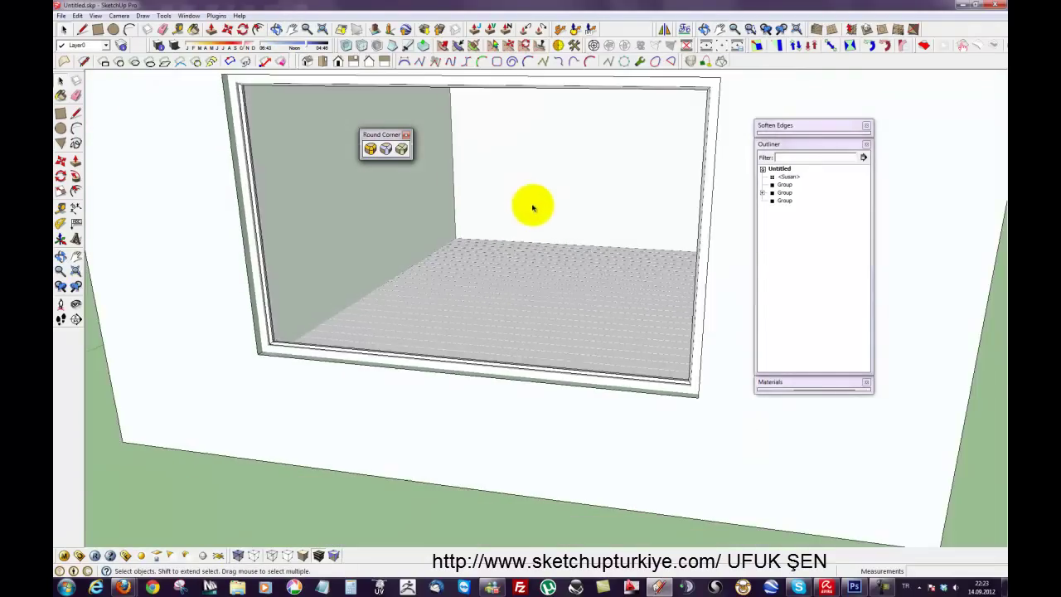
pyautogui.click(292, 29)
pyautogui.moveTo(342, 87); pyautogui.dragTo(438, 218)
pyautogui.rightClick(450, 203)
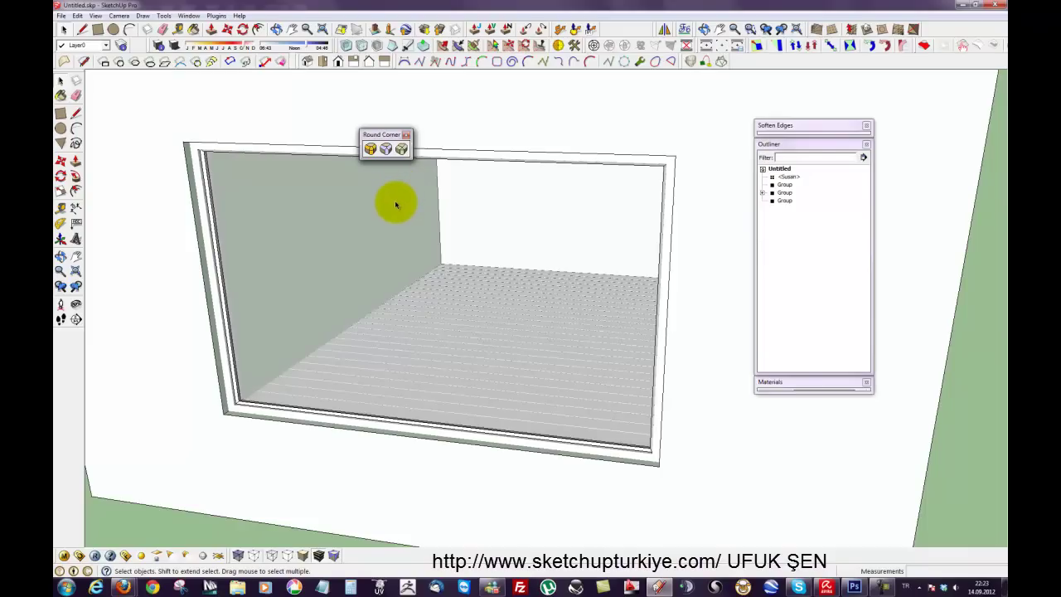
pyautogui.click(881, 584)
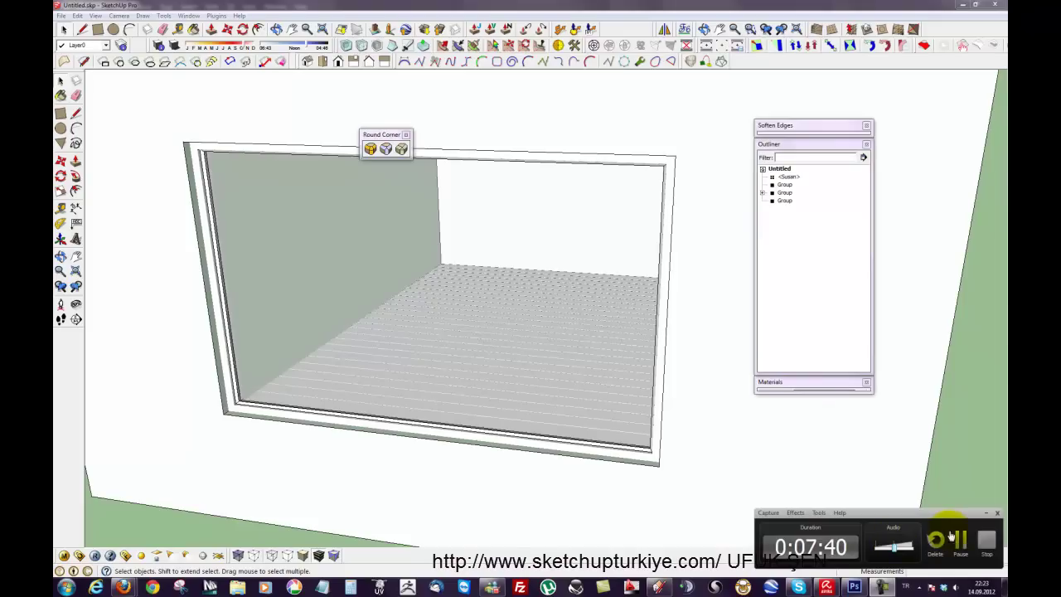